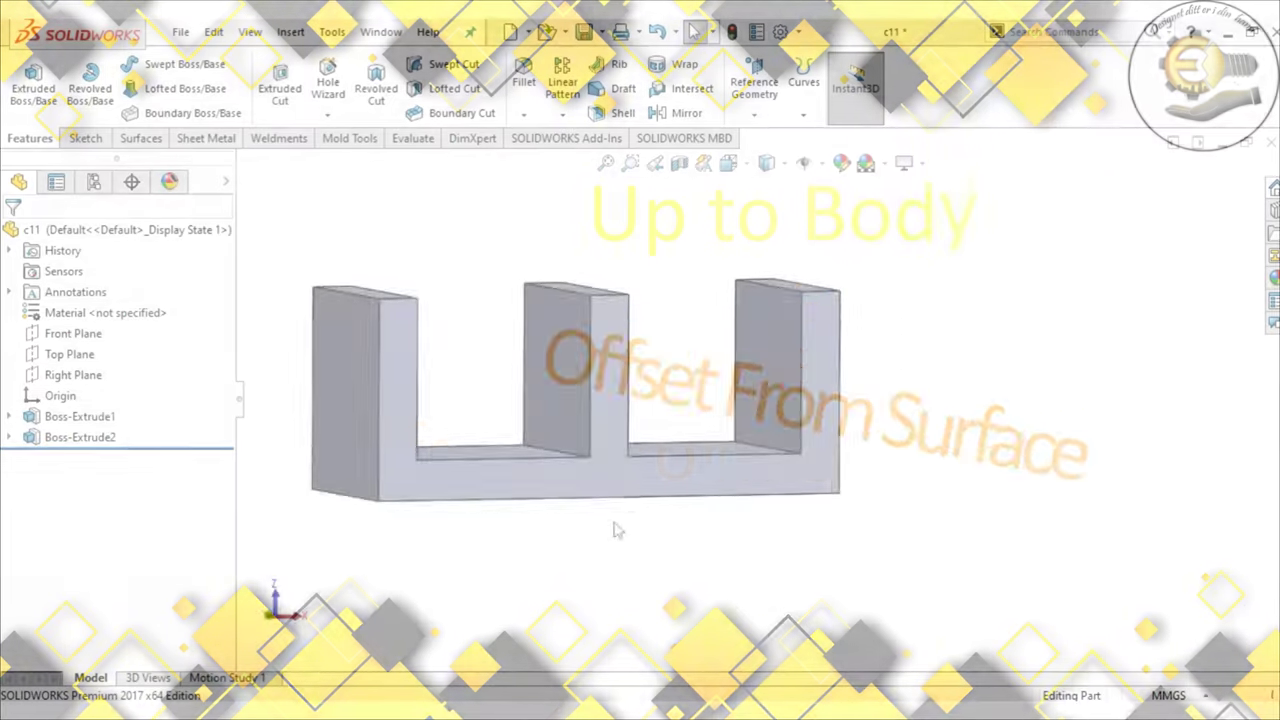
# Orbit part c11 to inspect the U-shaped body and its three upright walls
pyautogui.moveTo(614, 528)
pyautogui.mouseDown(button='middle')
pyautogui.moveTo(643, 517)
pyautogui.moveTo(619, 533)
pyautogui.mouseUp(button='middle')
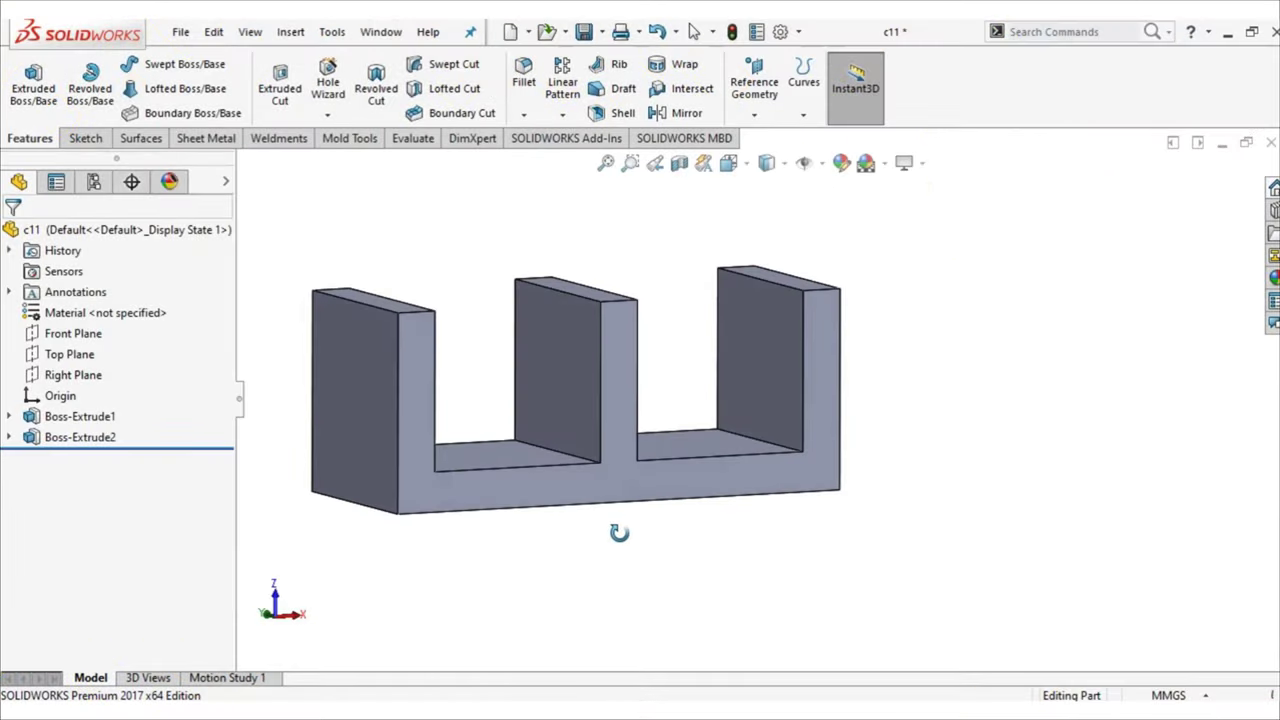
# Start a new sketch on the middle wall's face and view it Normal To
pyautogui.click(585, 383)
pyautogui.rightClick(585, 383)
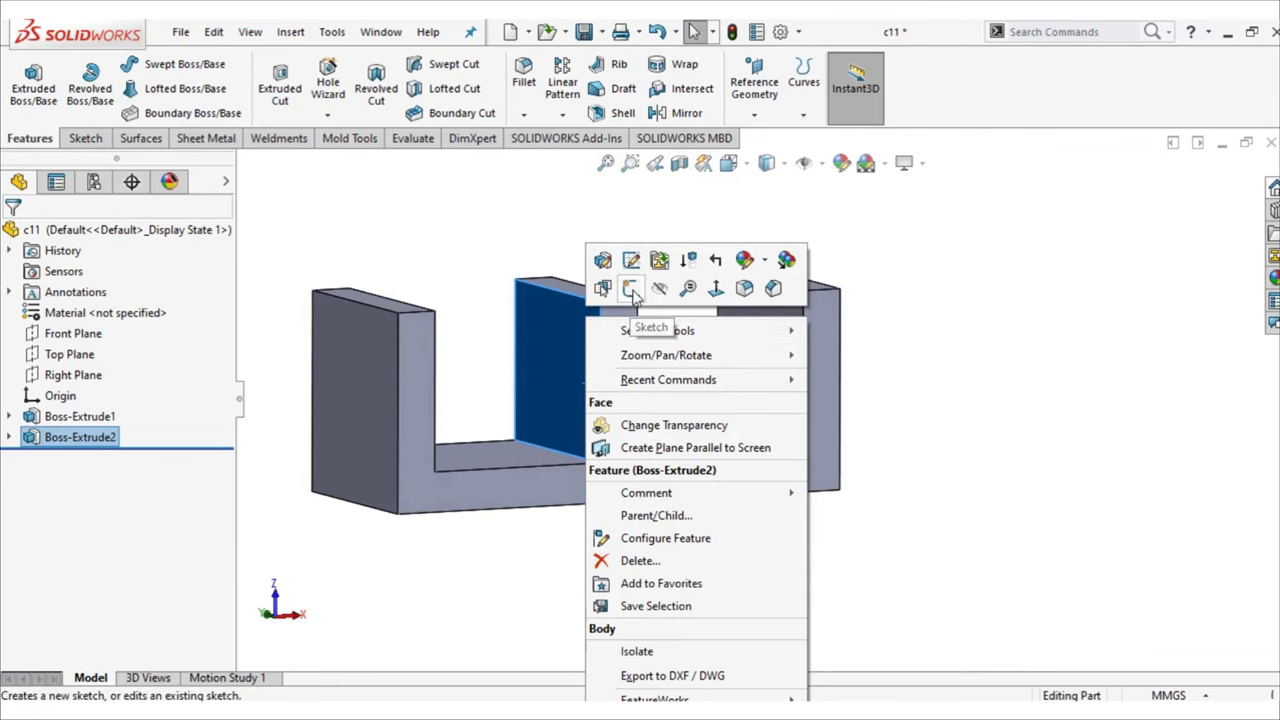
pyautogui.click(606, 289)
pyautogui.click(728, 163)
pyautogui.click(606, 347)
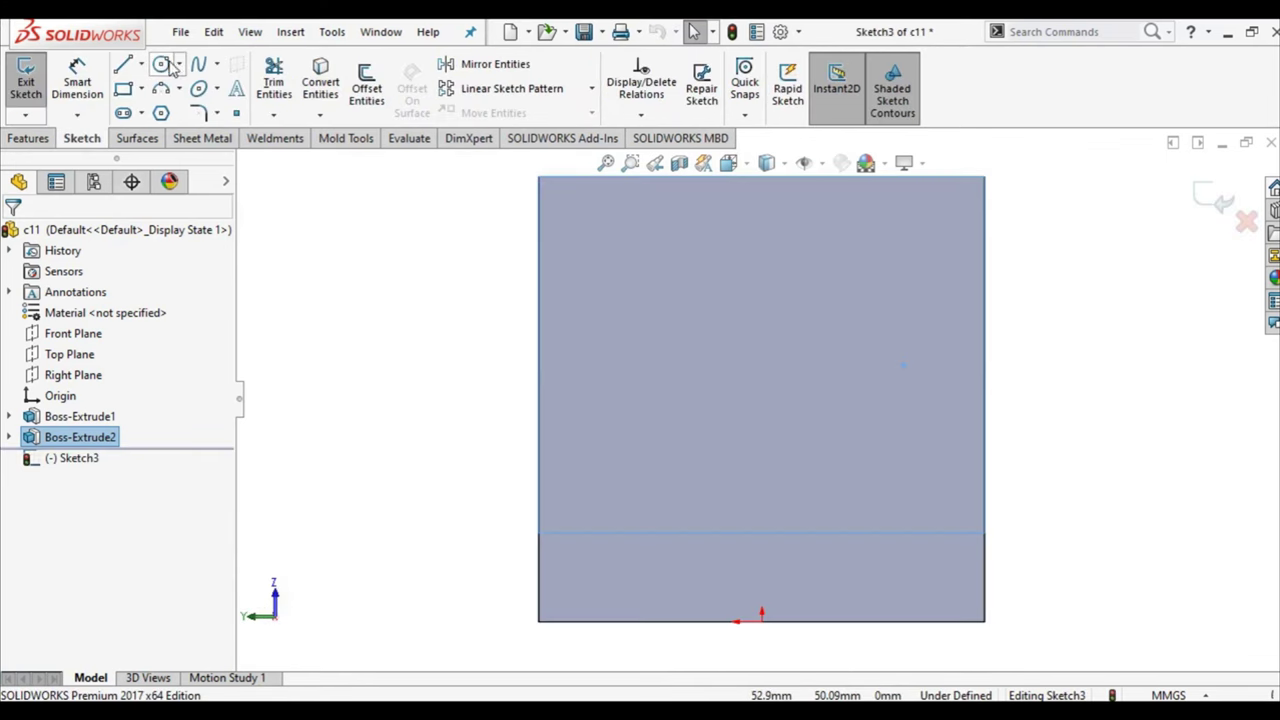
# Draw a center rectangle on the middle wall face and select its centre point
pyautogui.click(142, 89)
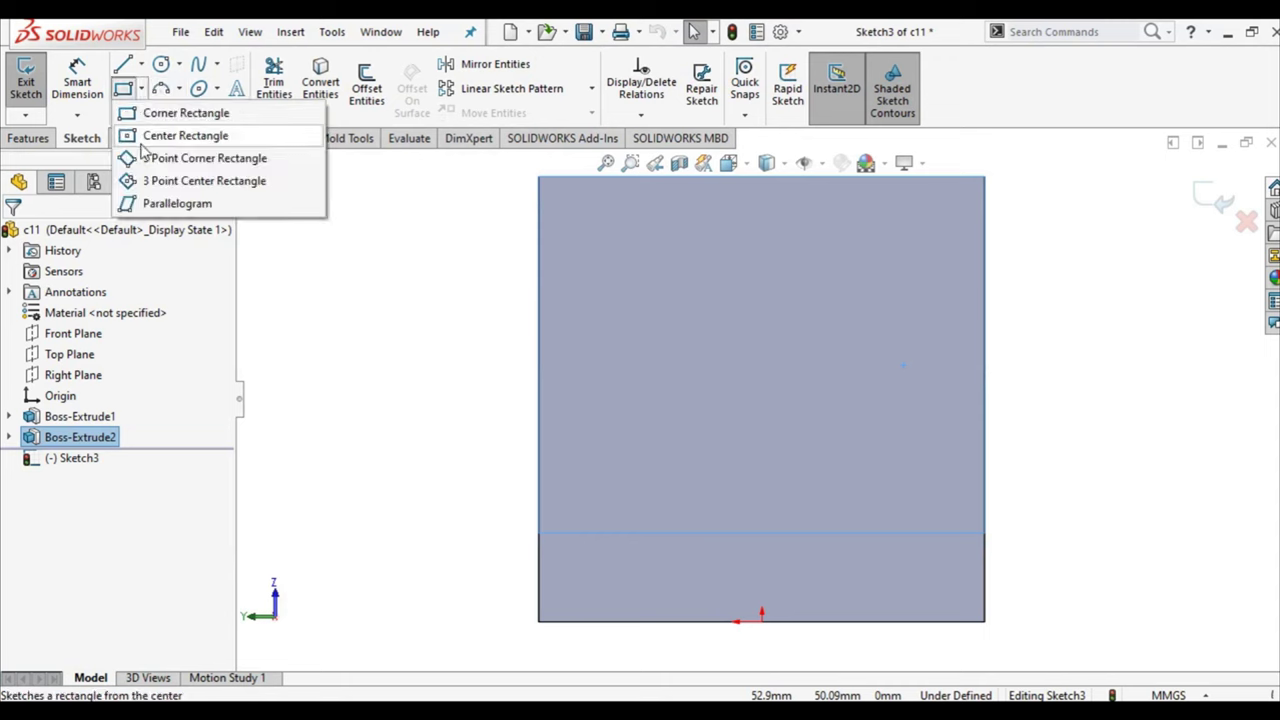
pyautogui.click(185, 135)
pyautogui.click(752, 347)
pyautogui.click(805, 419)
pyautogui.rightClick(468, 328)
pyautogui.click(472, 329)
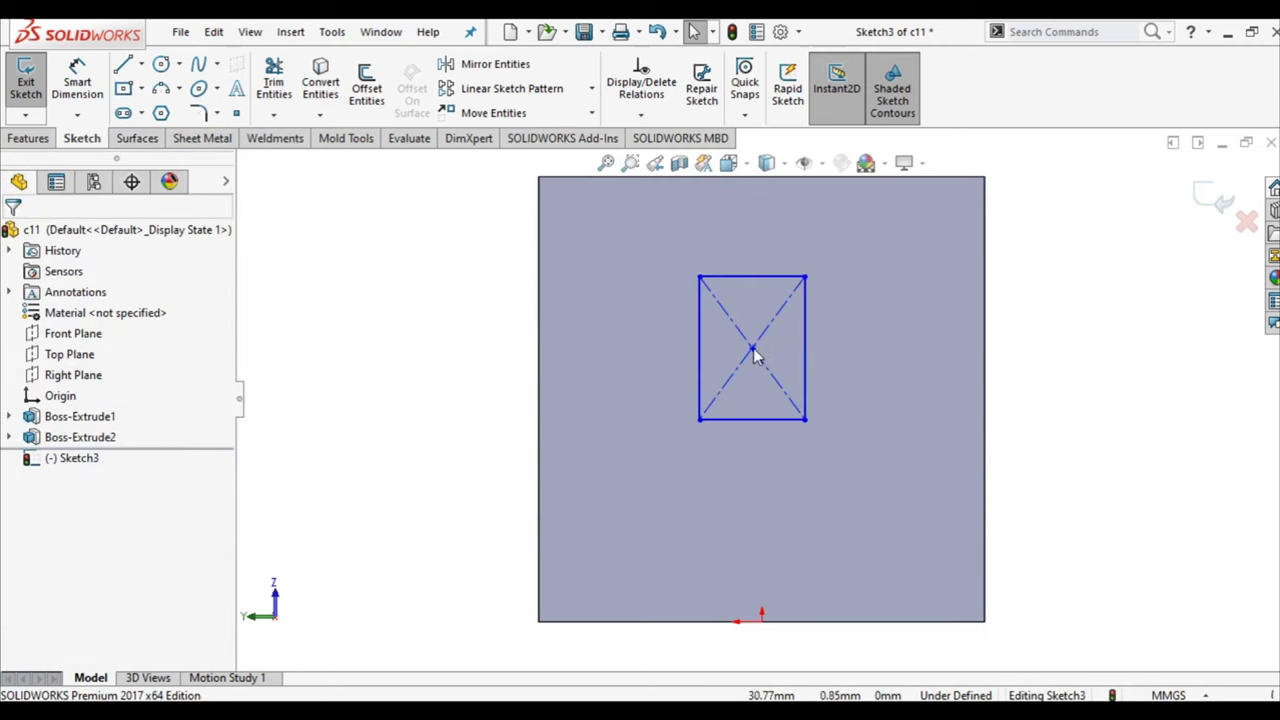
pyautogui.click(752, 349)
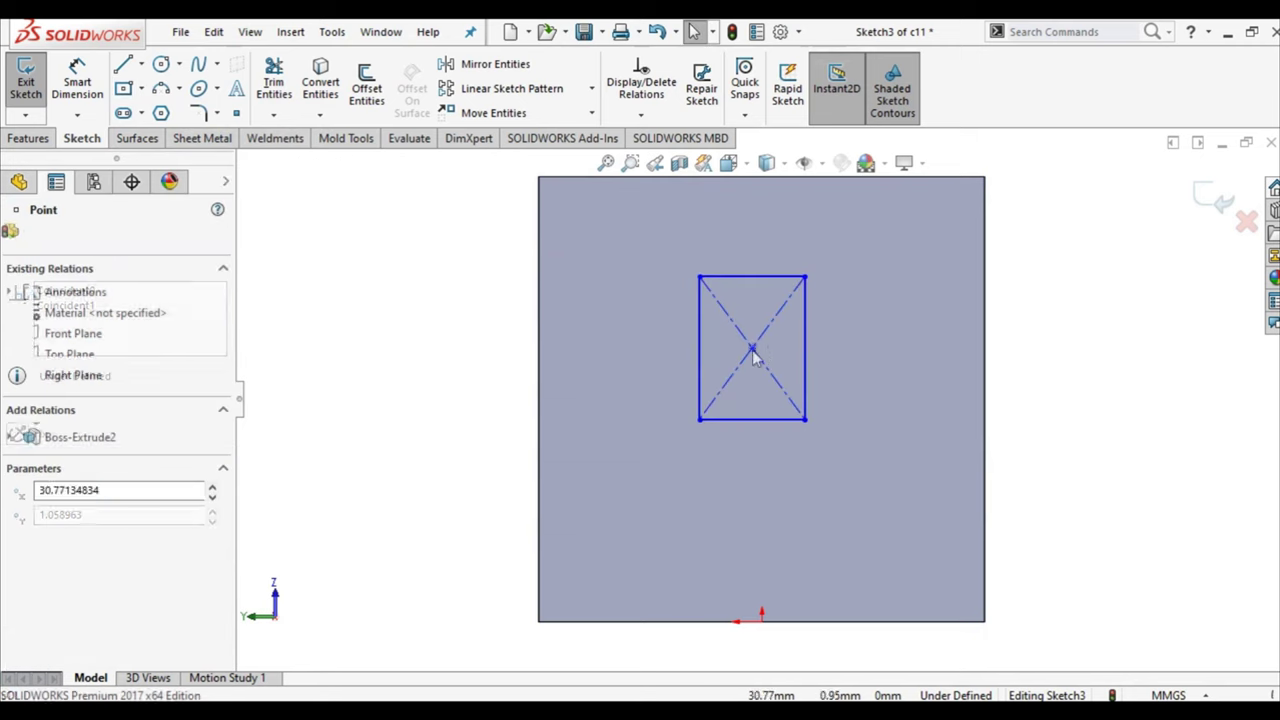
# Add a Horizontal relation between the rectangle's centre point and the origin
pyautogui.keyDown('ctrl'); pyautogui.click(762, 622); pyautogui.keyUp('ctrl')
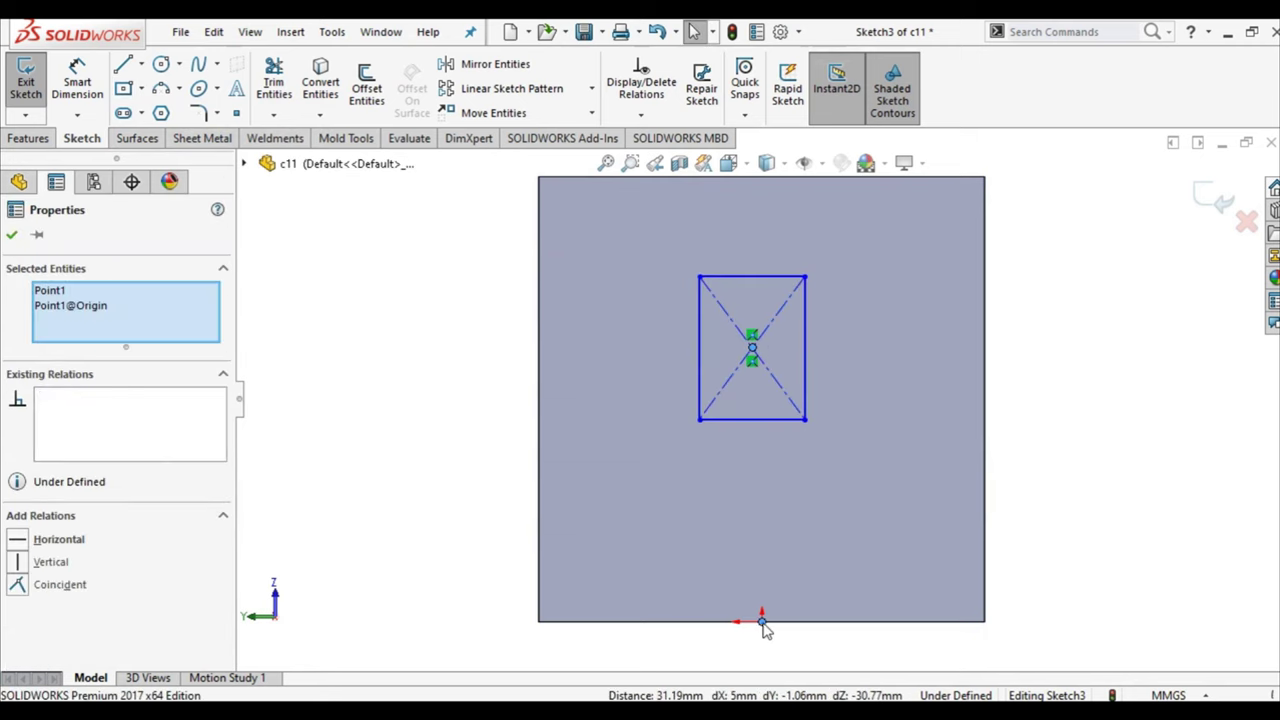
pyautogui.click(52, 541)
pyautogui.click(12, 235)
# Dimension the rectangle 10 wide and 15 tall
pyautogui.click(95, 72)
pyautogui.click(759, 278)
pyautogui.click(750, 240)
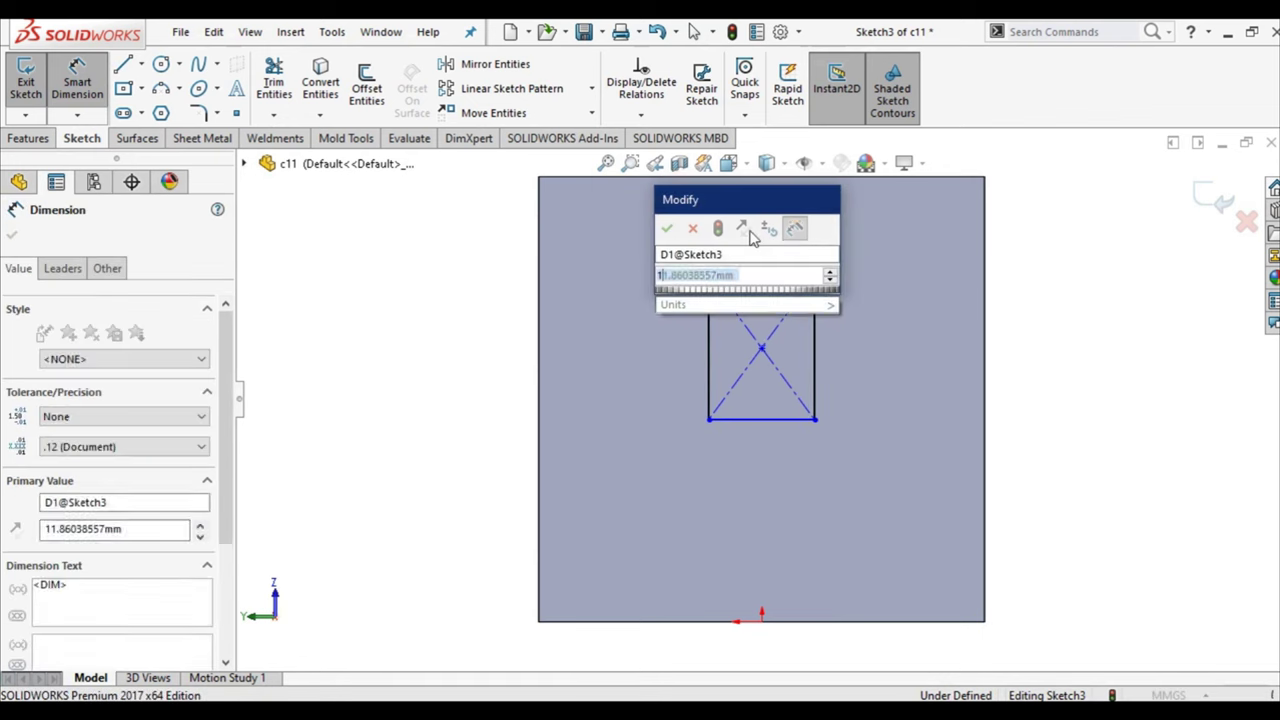
pyautogui.write('10')
pyautogui.press('Return')
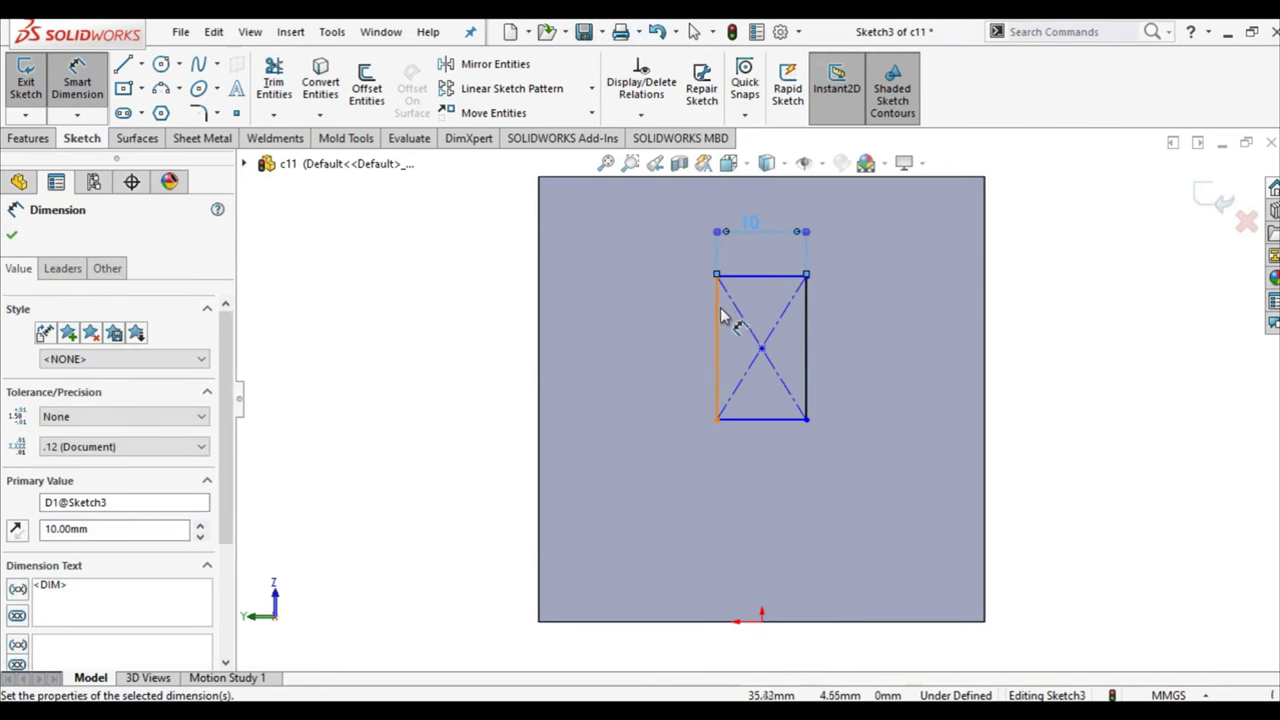
pyautogui.click(718, 320)
pyautogui.click(690, 327)
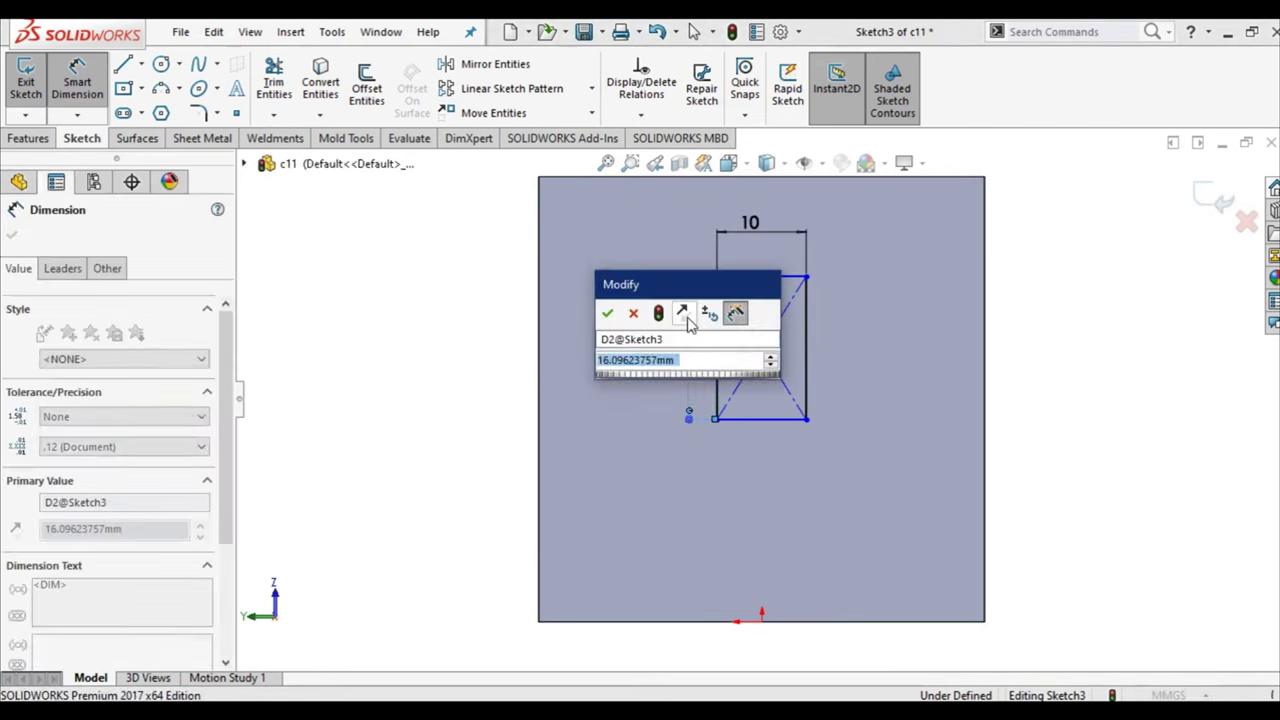
pyautogui.write('15')
pyautogui.press('Return')
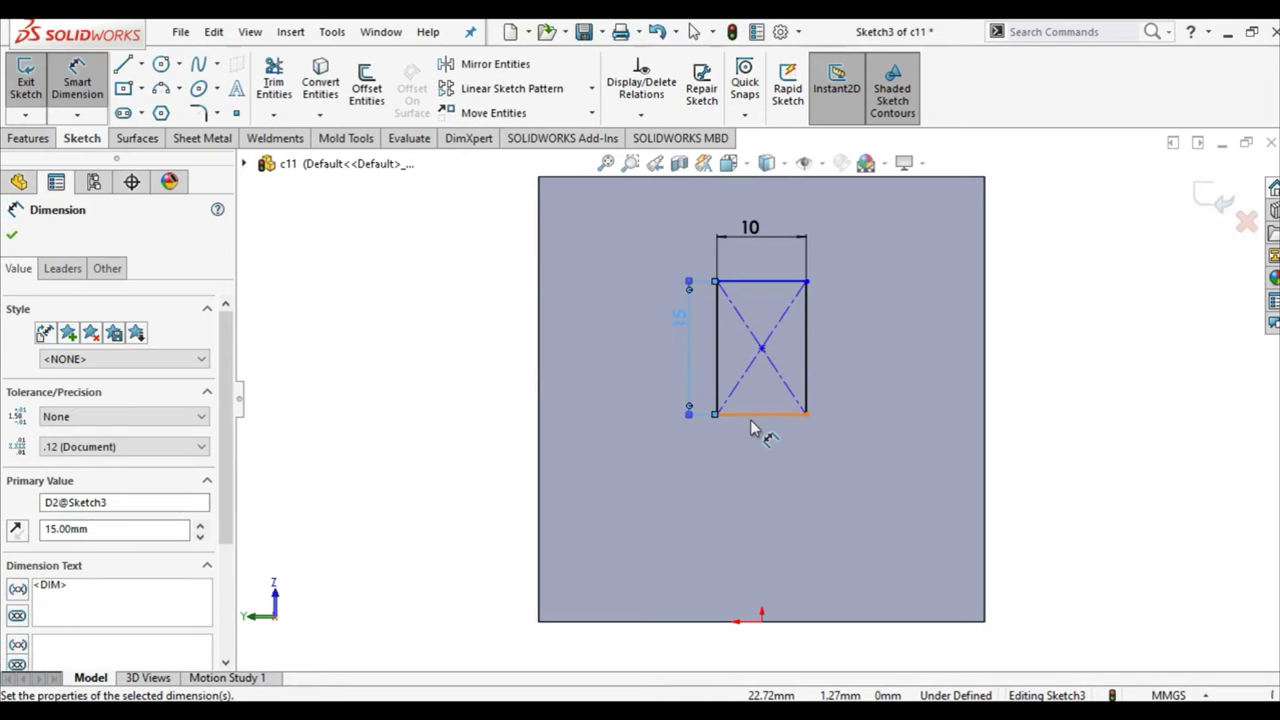
# Dimension the rectangle's centre 35 above the origin to fully define the sketch
pyautogui.click(762, 350)
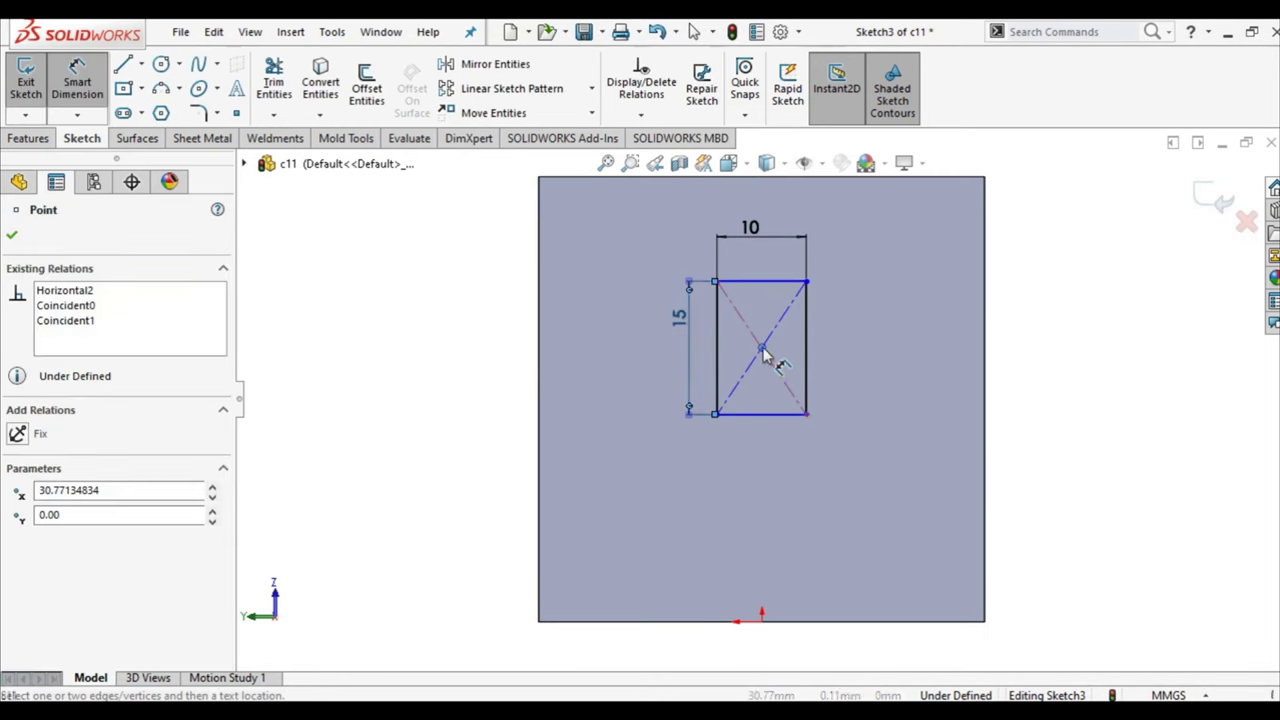
pyautogui.click(762, 624)
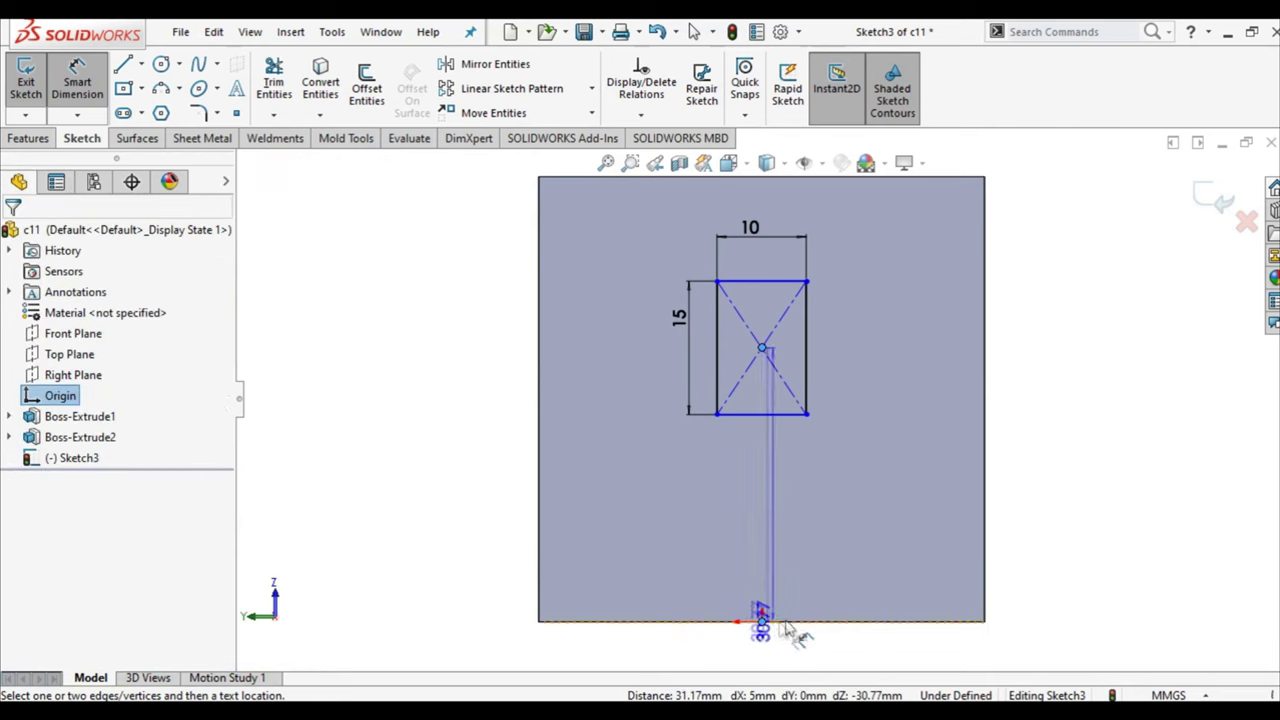
pyautogui.click(835, 594)
pyautogui.write('35')
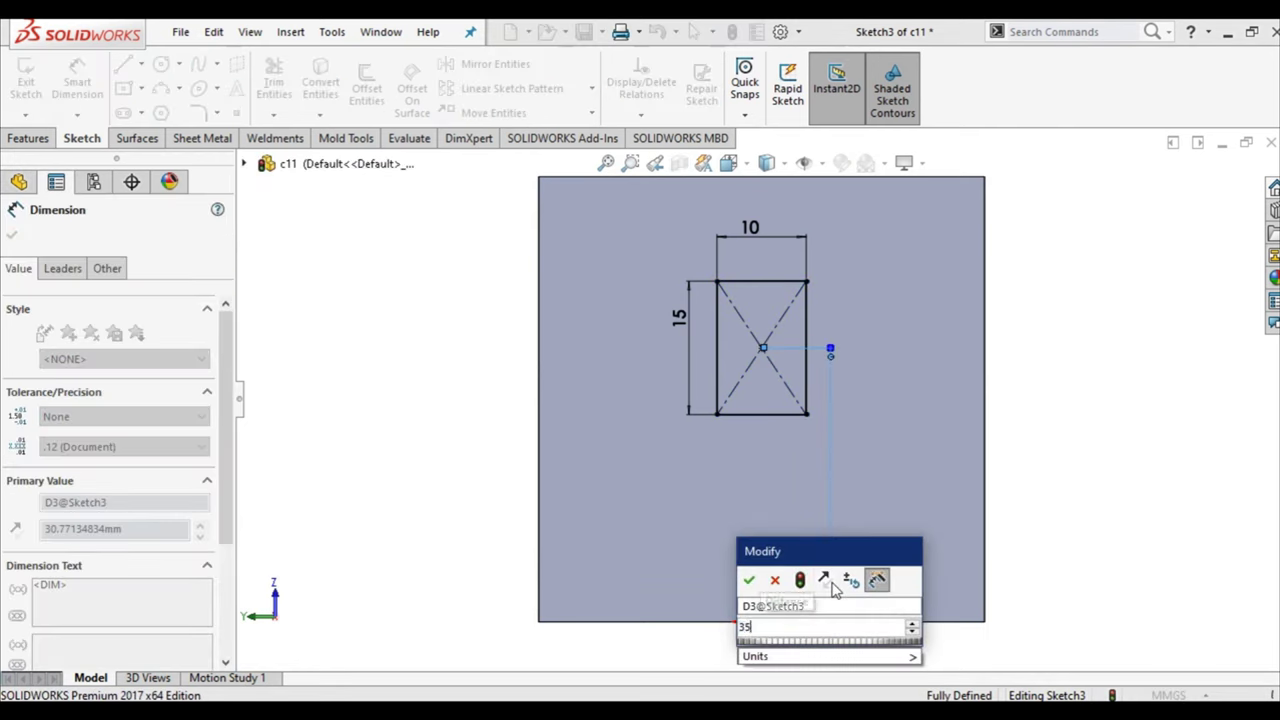
pyautogui.click(752, 578)
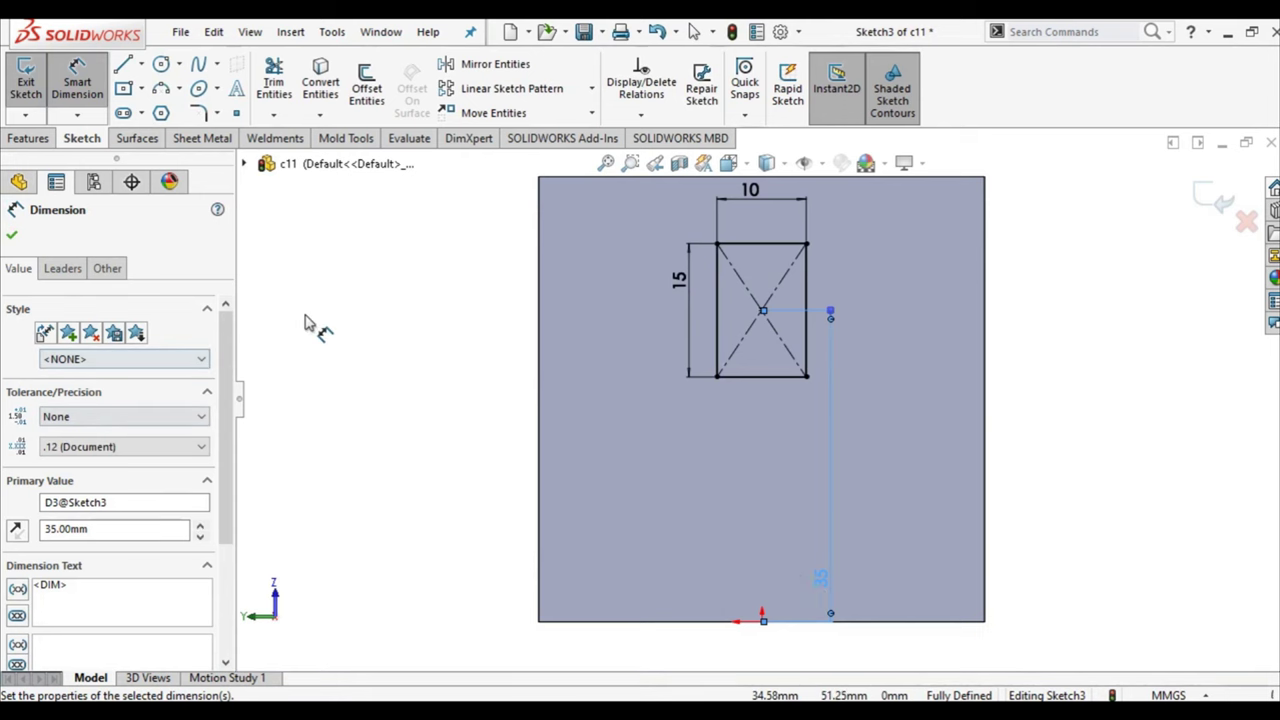
pyautogui.press('Escape')
pyautogui.click(30, 138)
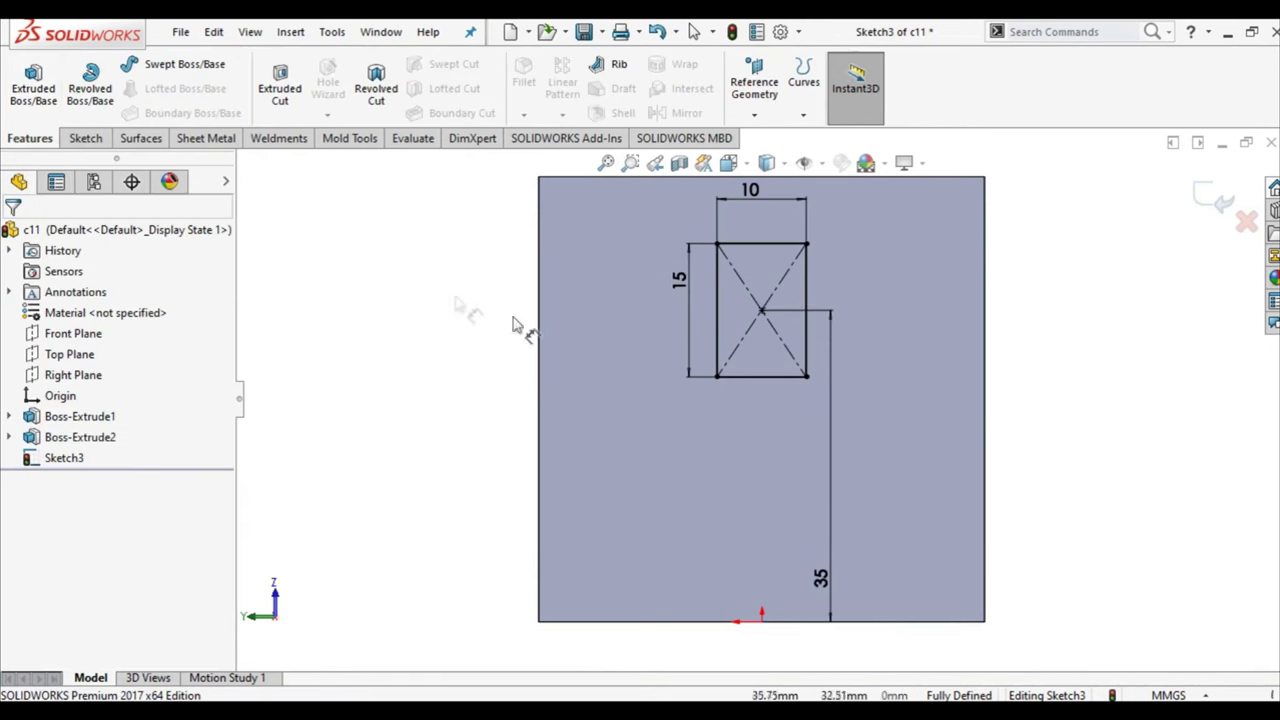
# Extrude-cut the rectangle Up To Body with Boss-Extrude2 as the limit, creating Cut-Extrude1
pyautogui.hotkey('ctrl', '7')
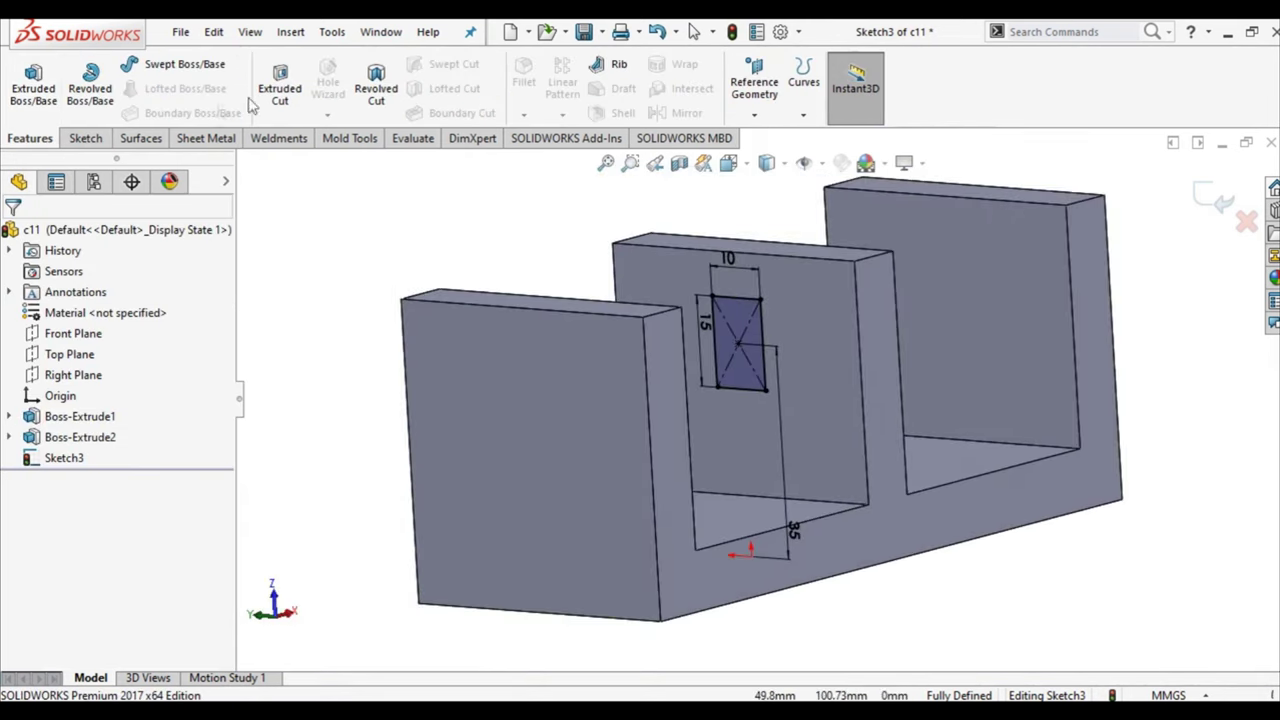
pyautogui.click(280, 88)
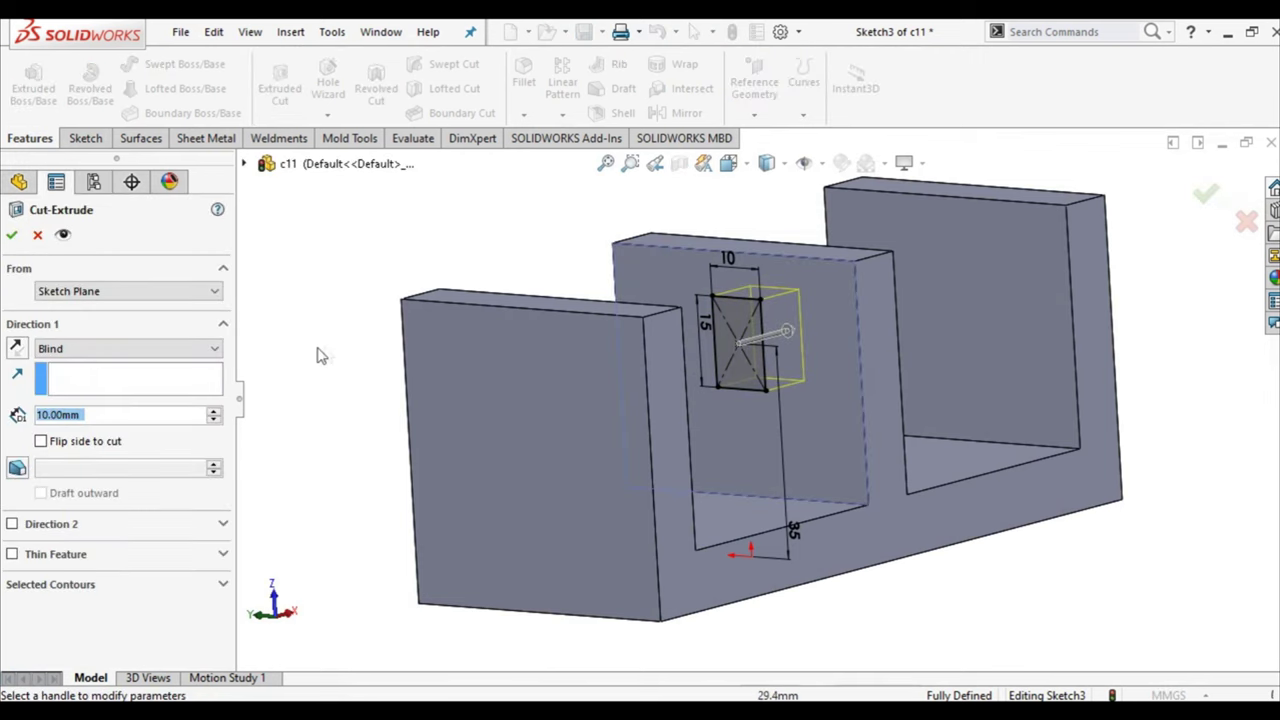
pyautogui.click(162, 352)
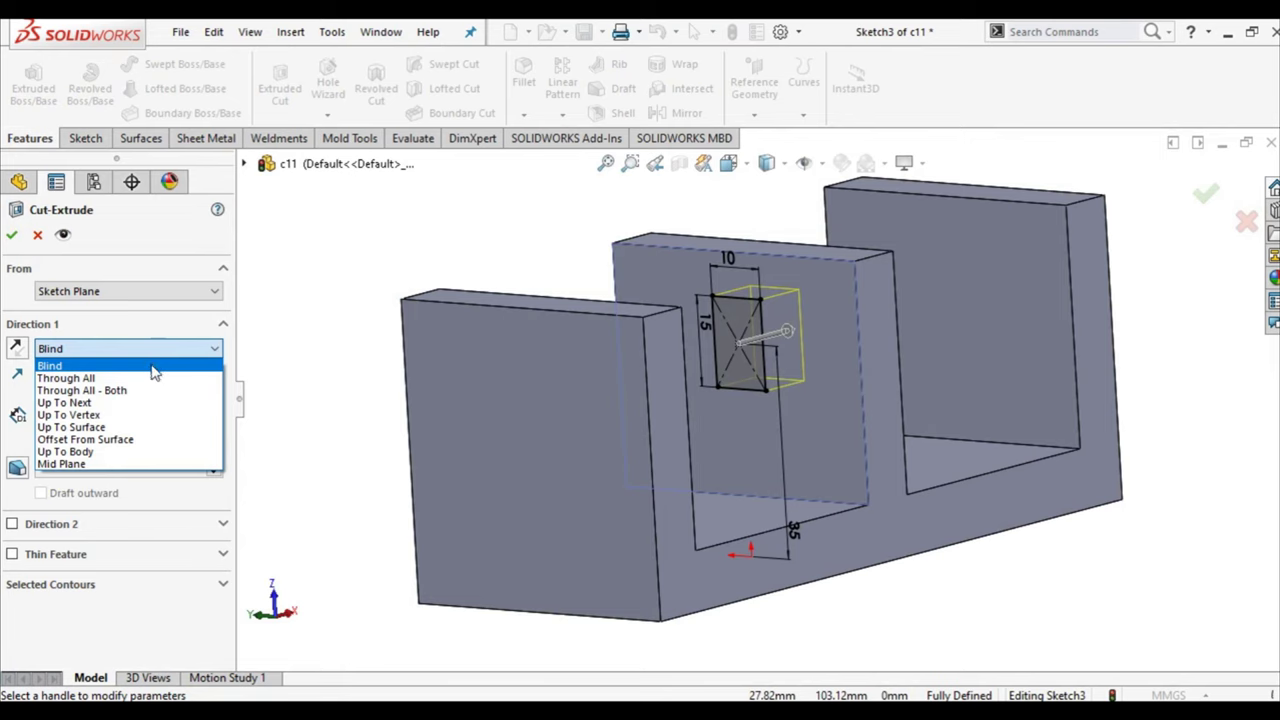
pyautogui.click(146, 458)
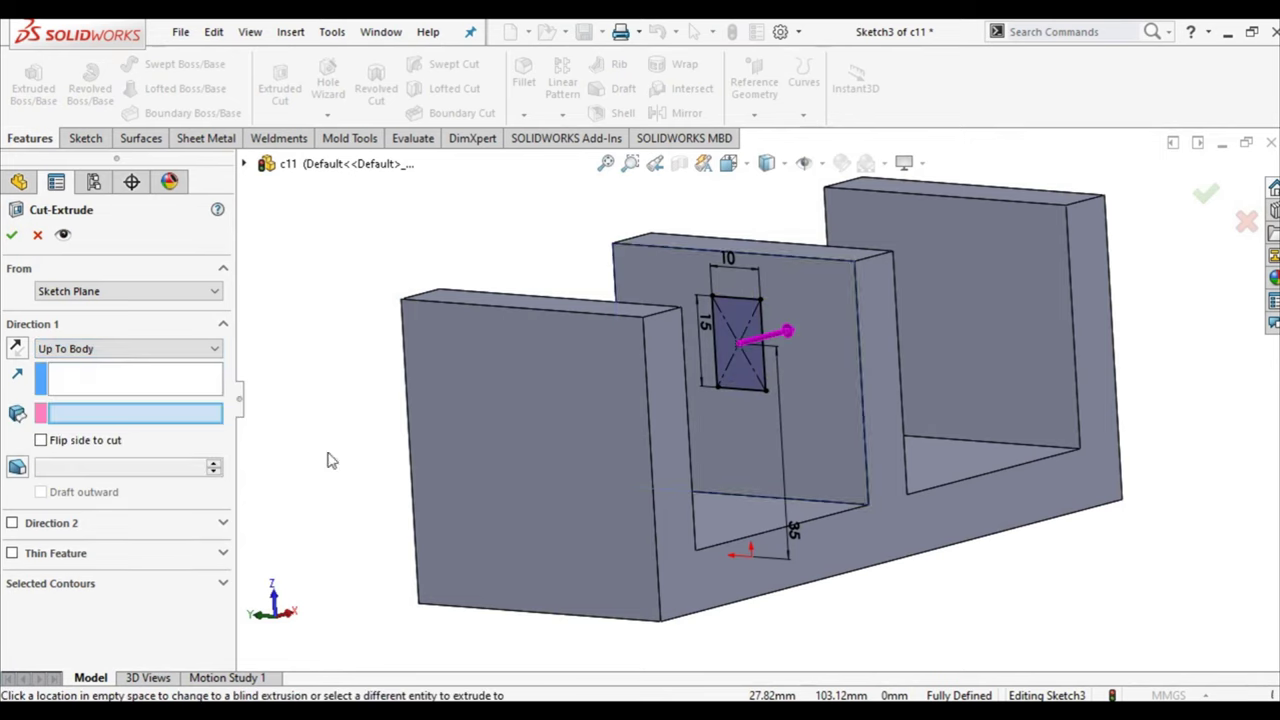
pyautogui.hotkey('ctrl', '7')
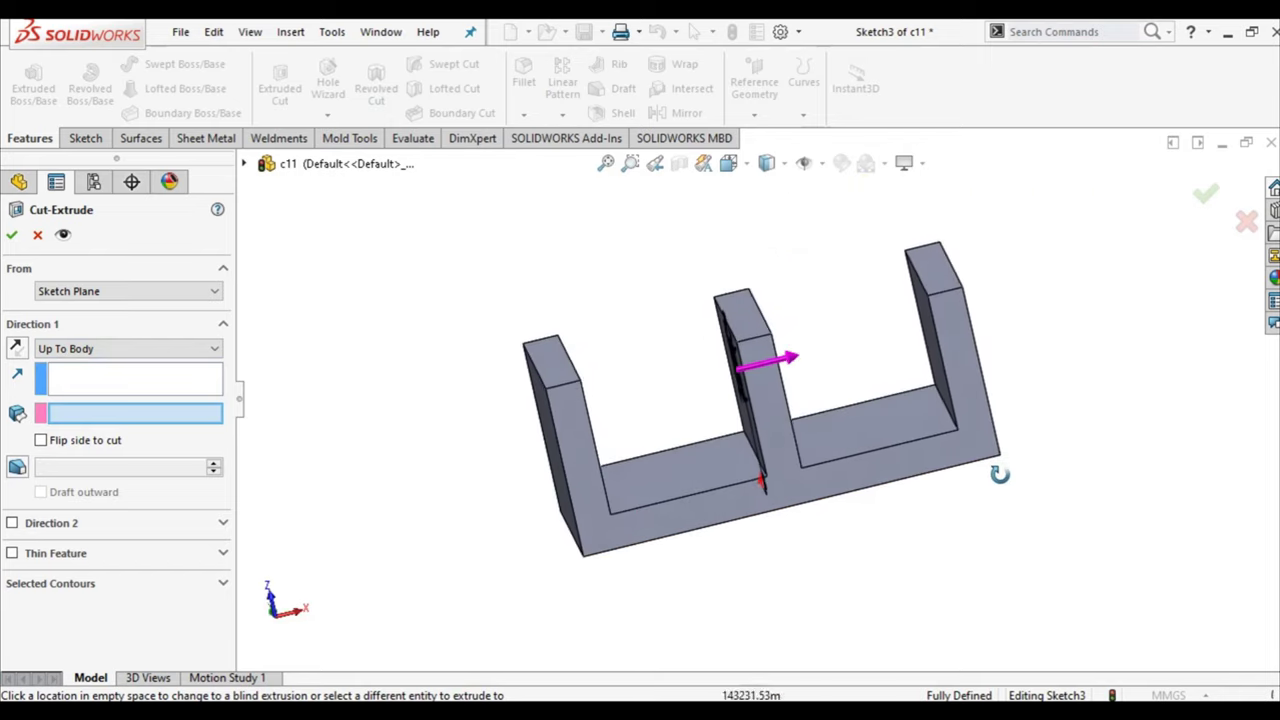
pyautogui.click(571, 455)
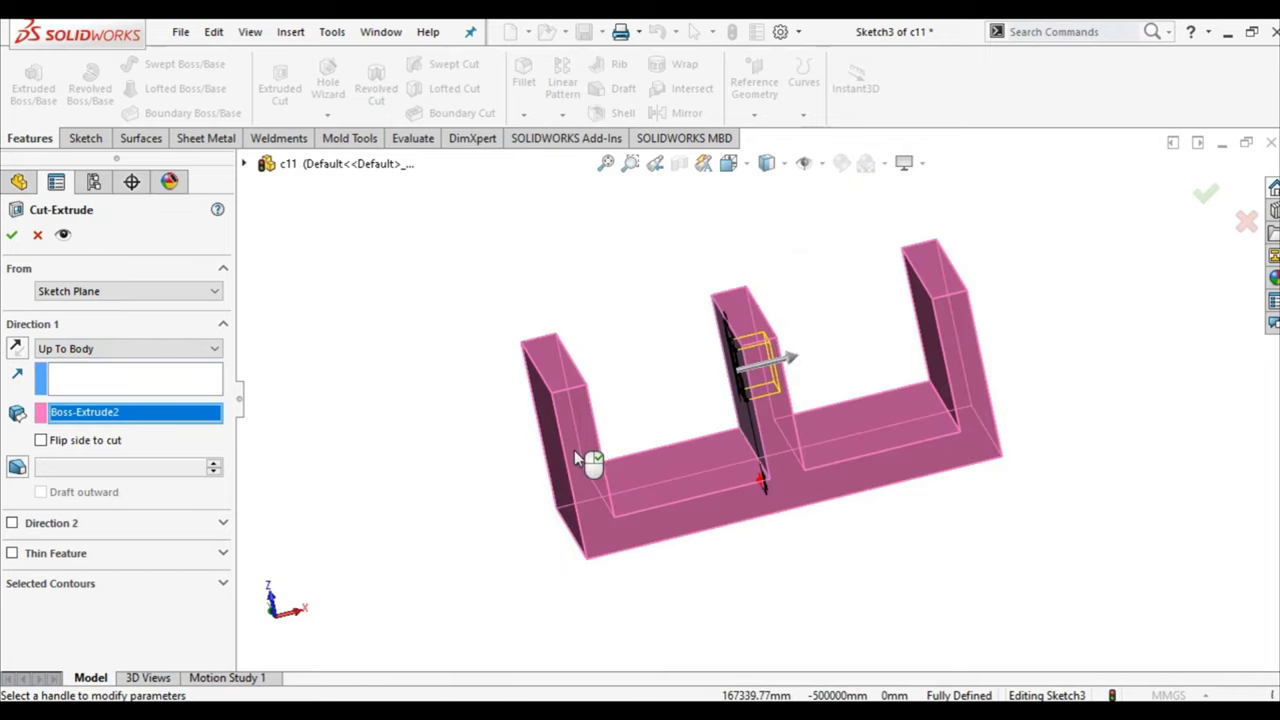
pyautogui.moveTo(571, 468)
pyautogui.mouseDown(button='middle')
pyautogui.moveTo(439, 459)
pyautogui.moveTo(460, 466)
pyautogui.moveTo(474, 434)
pyautogui.moveTo(477, 445)
pyautogui.mouseUp(button='middle')
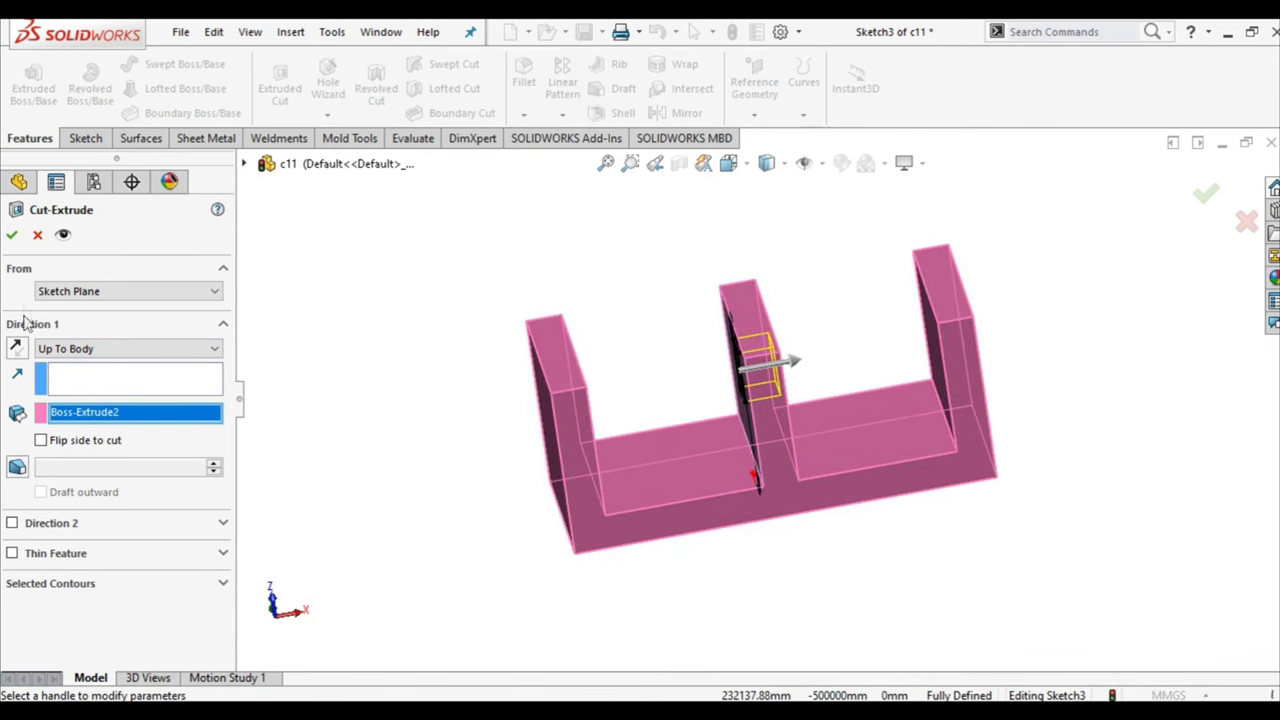
pyautogui.click(12, 235)
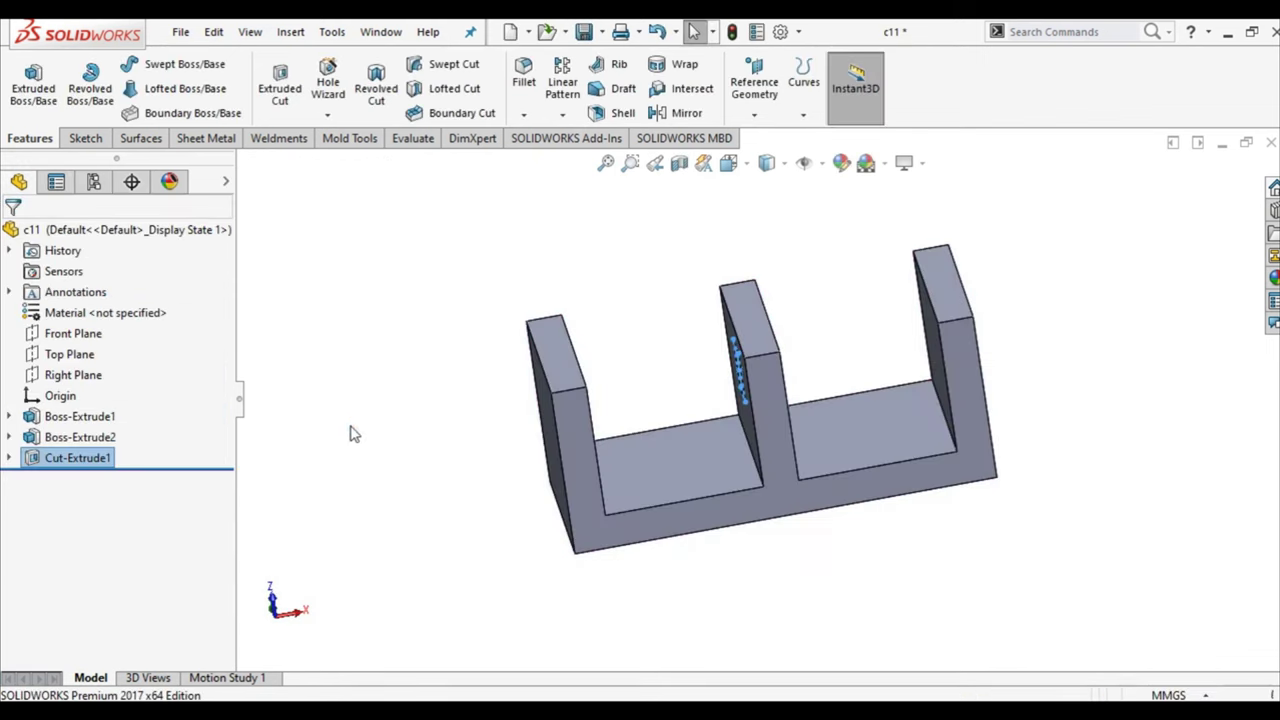
# Edit Cut-Extrude1 and flip its direction so a rectangular hole passes through the middle wall
pyautogui.moveTo(396, 430)
pyautogui.mouseDown(button='middle')
pyautogui.moveTo(349, 457)
pyautogui.moveTo(366, 459)
pyautogui.mouseUp(button='middle')
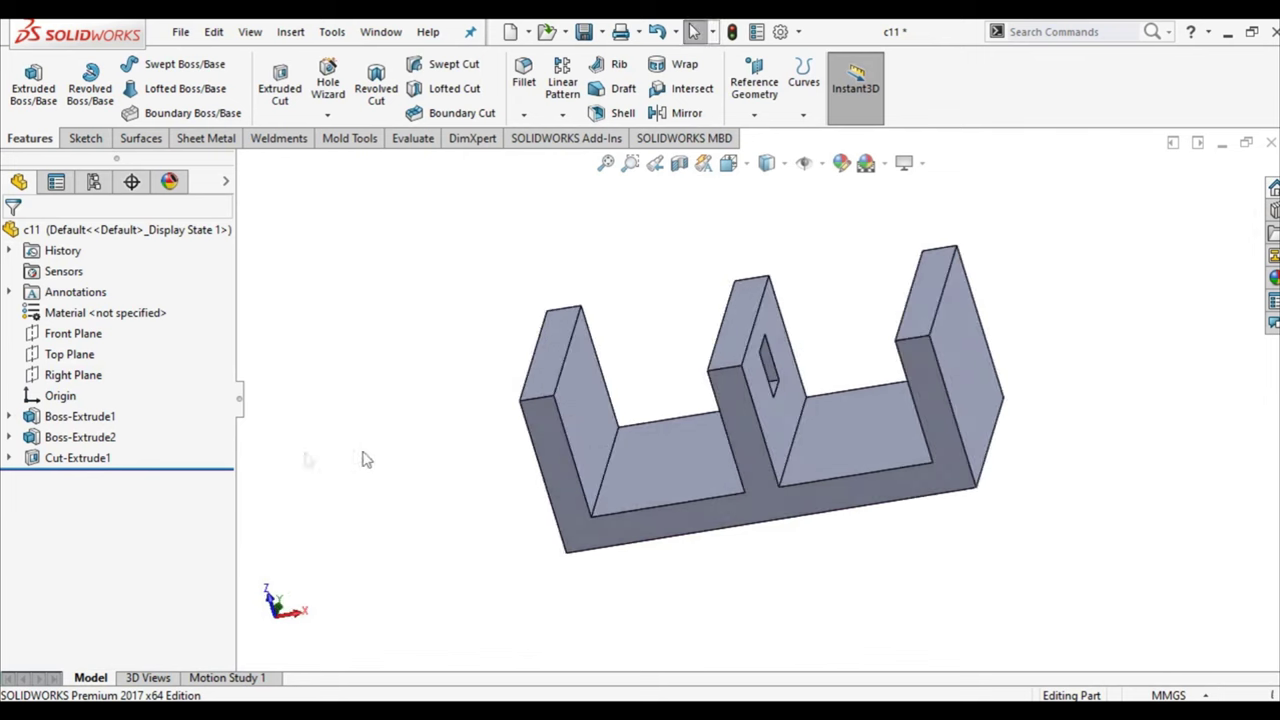
pyautogui.rightClick(80, 457)
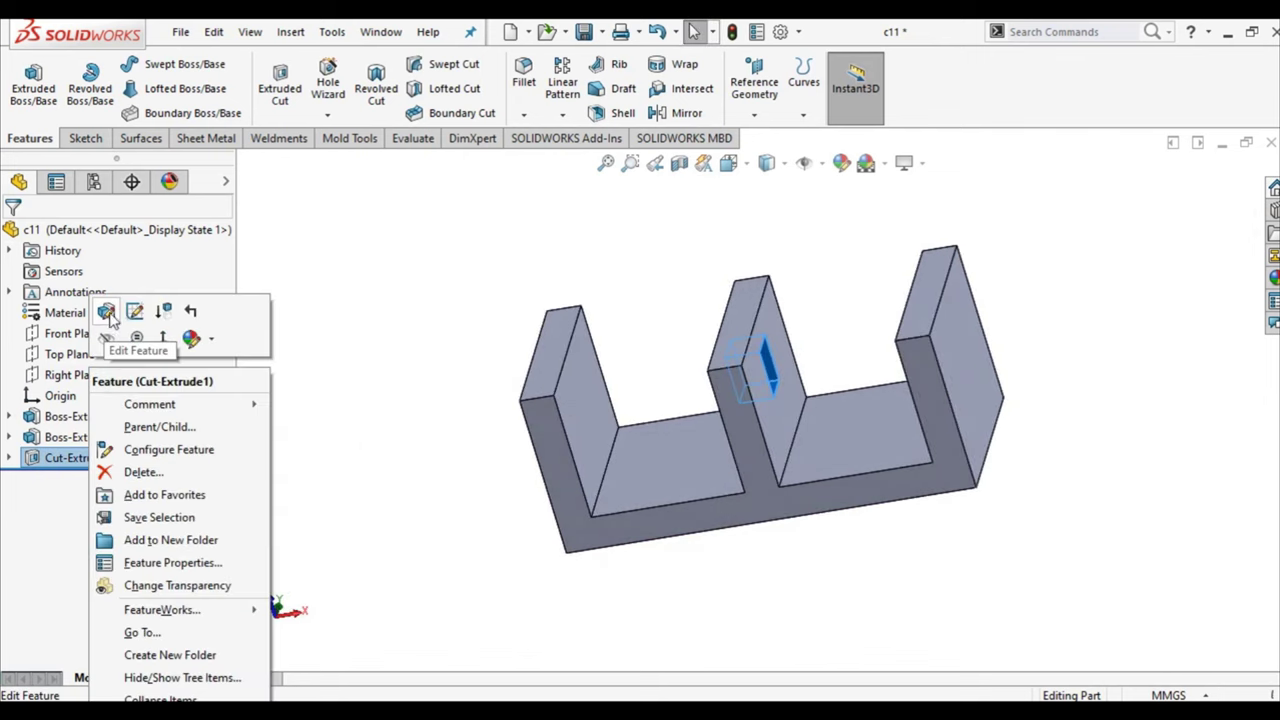
pyautogui.click(107, 312)
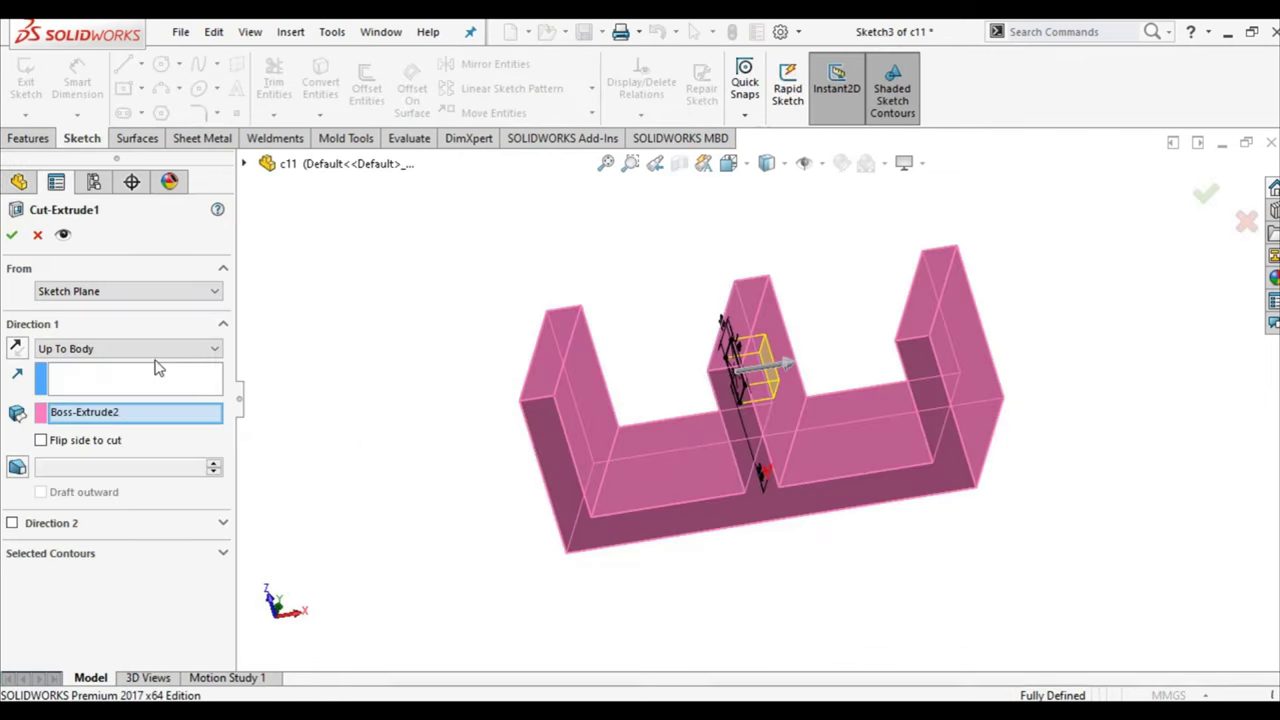
pyautogui.click(14, 349)
pyautogui.moveTo(423, 434)
pyautogui.mouseDown(button='middle')
pyautogui.moveTo(453, 448)
pyautogui.moveTo(439, 480)
pyautogui.moveTo(450, 463)
pyautogui.mouseUp(button='middle')
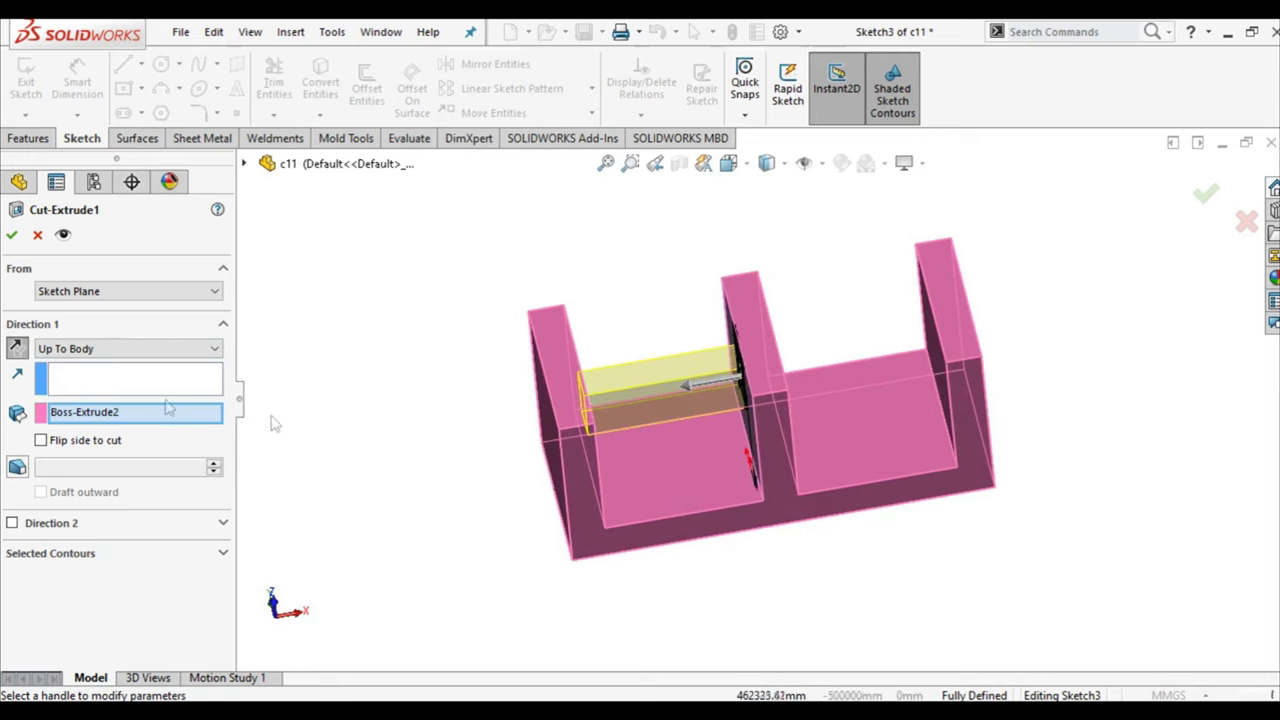
pyautogui.click(11, 236)
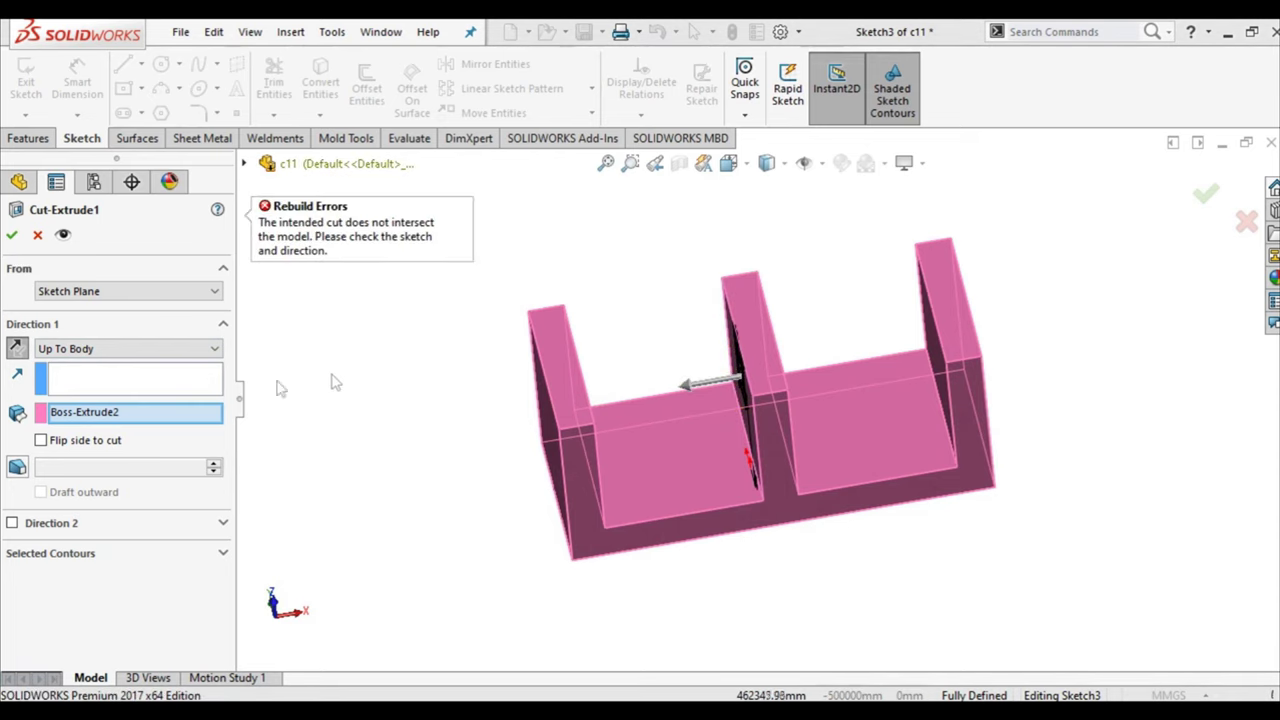
pyautogui.click(16, 348)
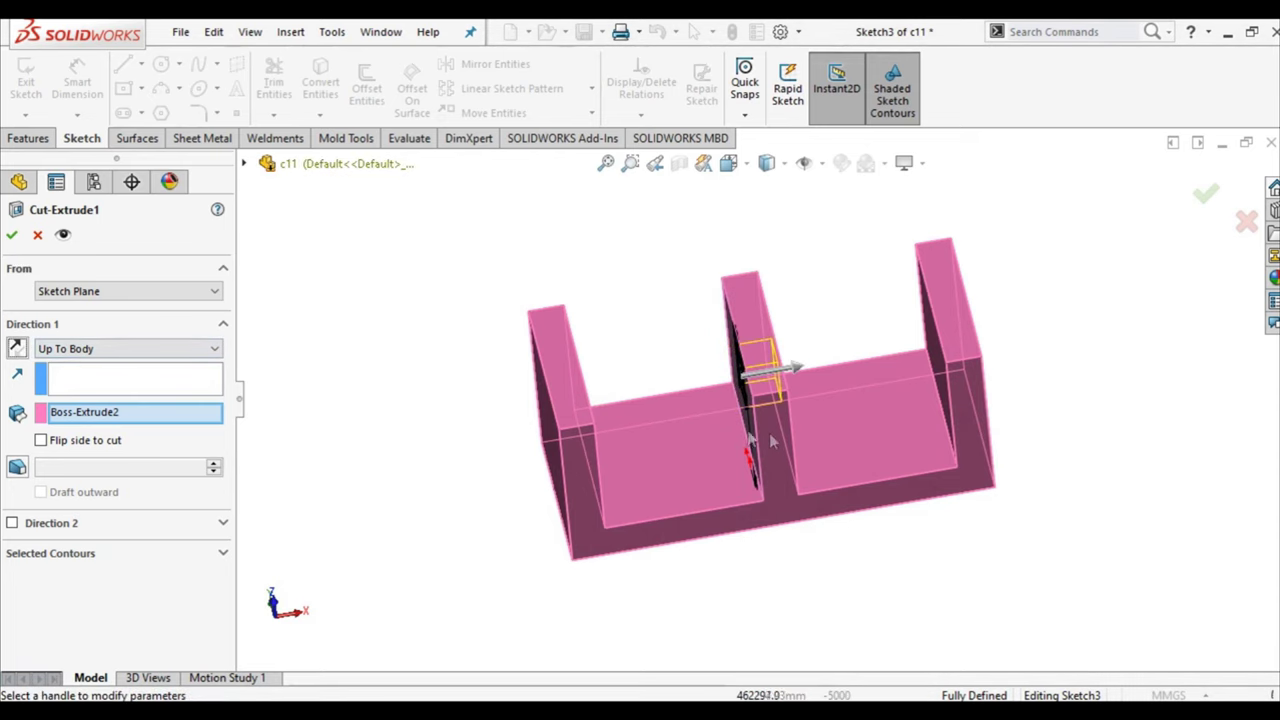
pyautogui.moveTo(826, 438)
pyautogui.mouseDown(button='middle')
pyautogui.moveTo(846, 409)
pyautogui.moveTo(293, 417)
pyautogui.mouseUp(button='middle')
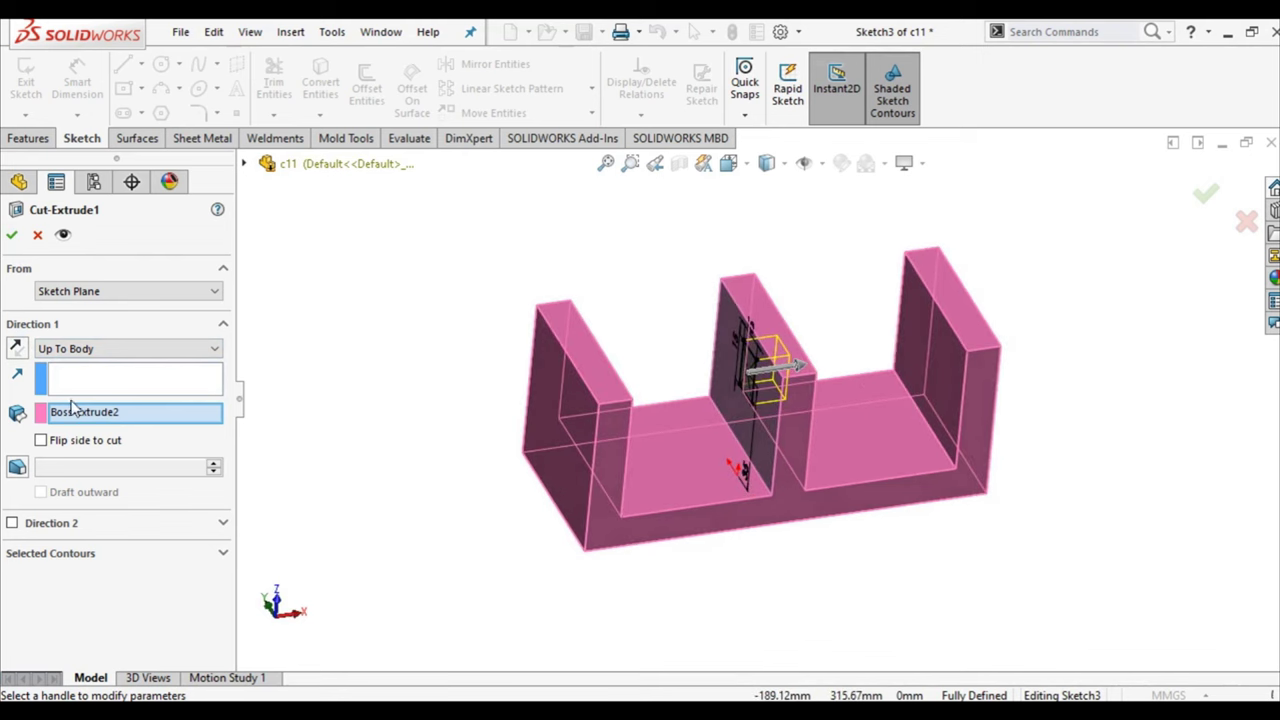
pyautogui.click(12, 236)
pyautogui.click(347, 446)
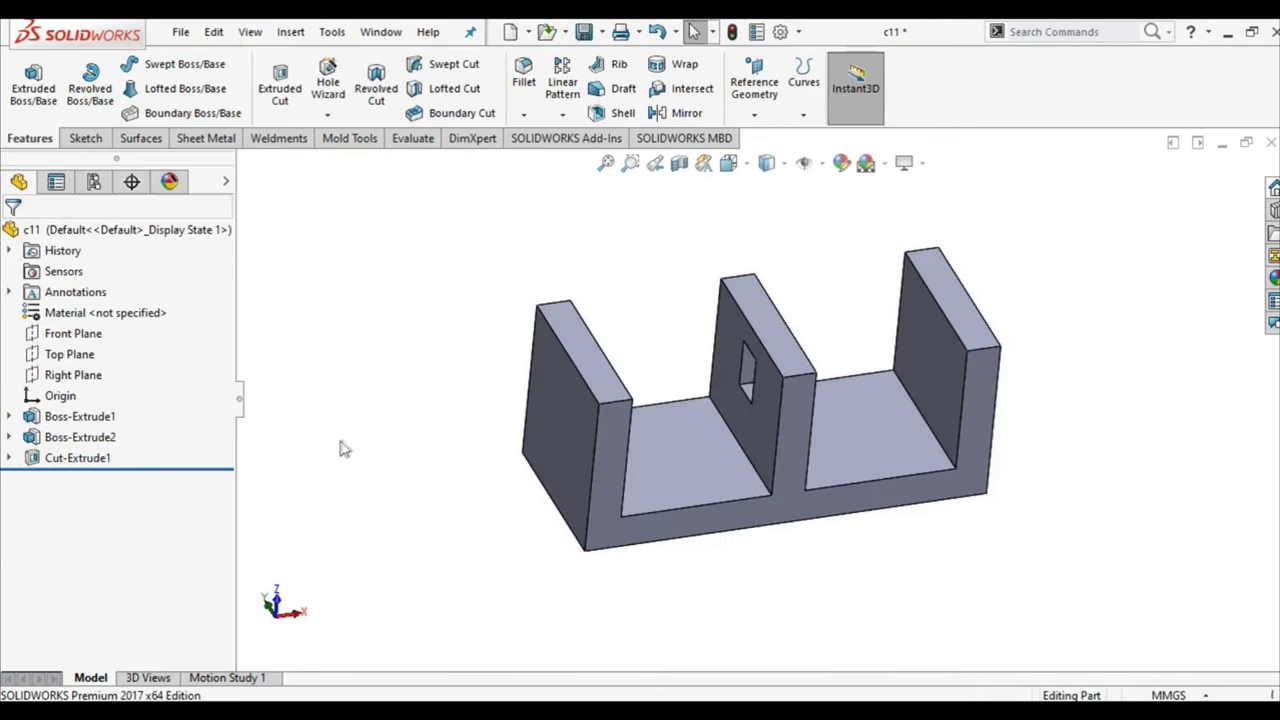
# Set Cut-Extrude1 to Offset From Surface, 20.00mm from the right wall's inner face
pyautogui.rightClick(100, 460)
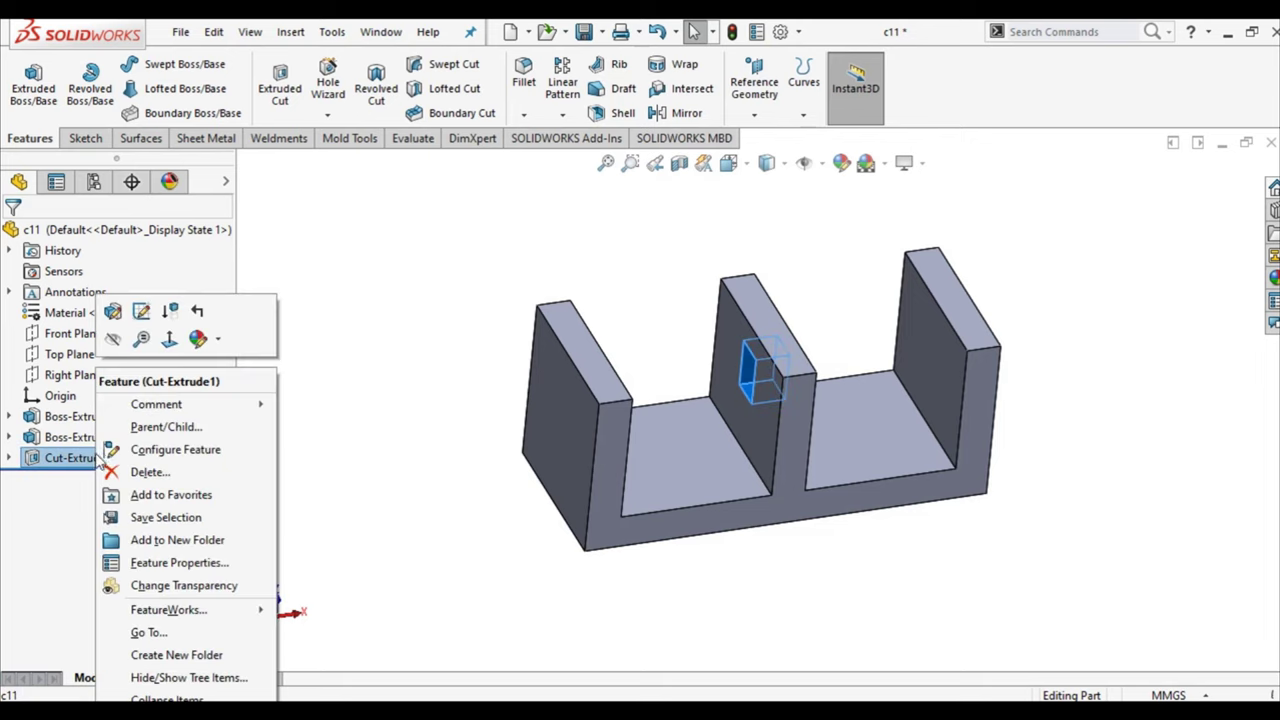
pyautogui.click(113, 312)
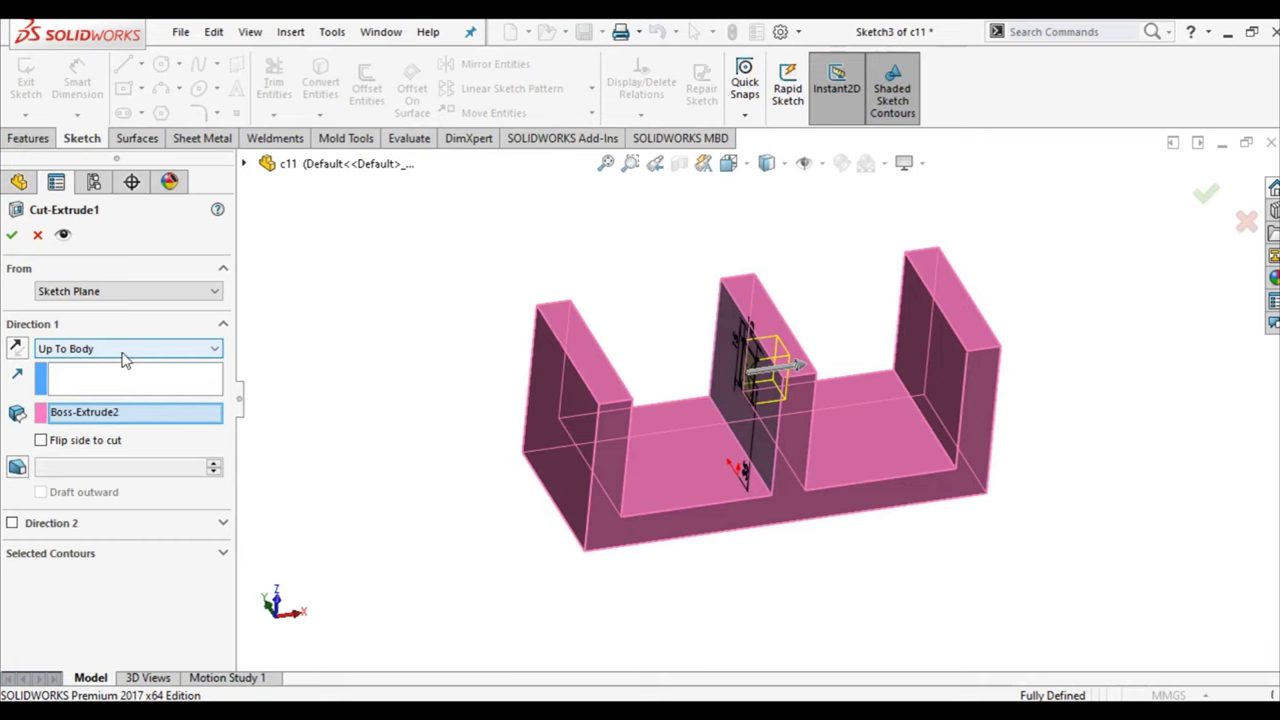
pyautogui.click(125, 350)
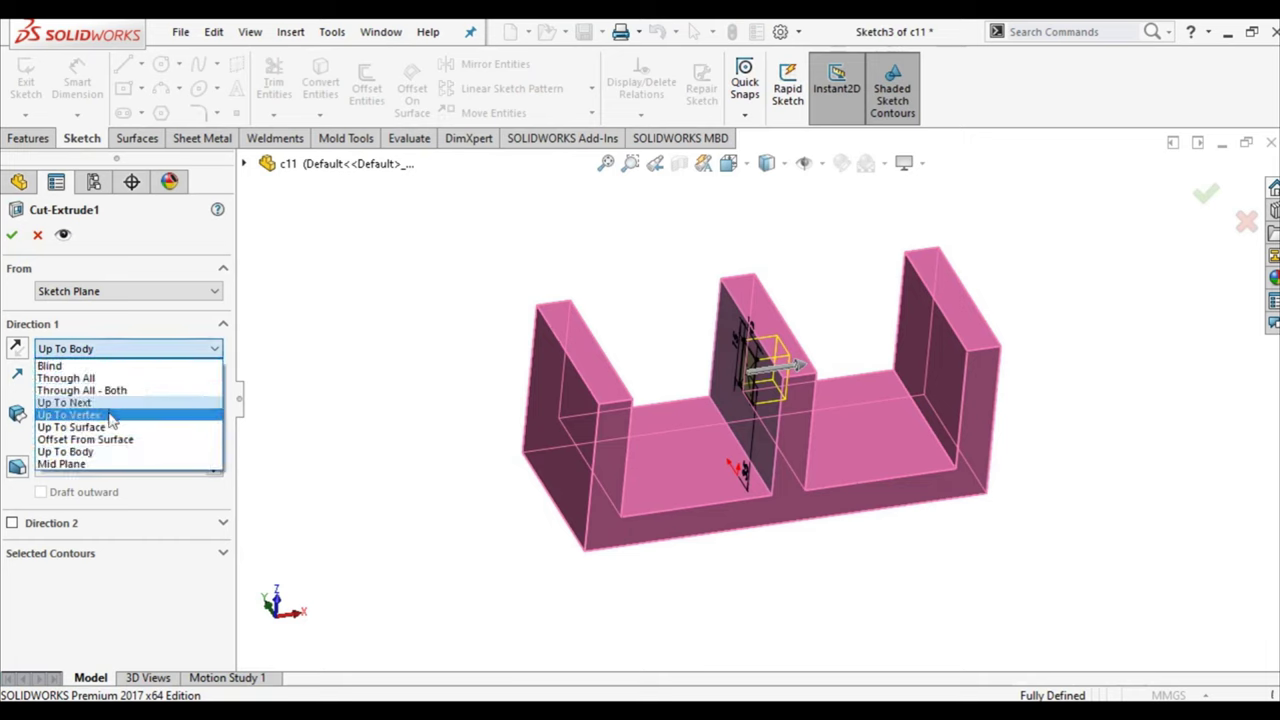
pyautogui.click(118, 440)
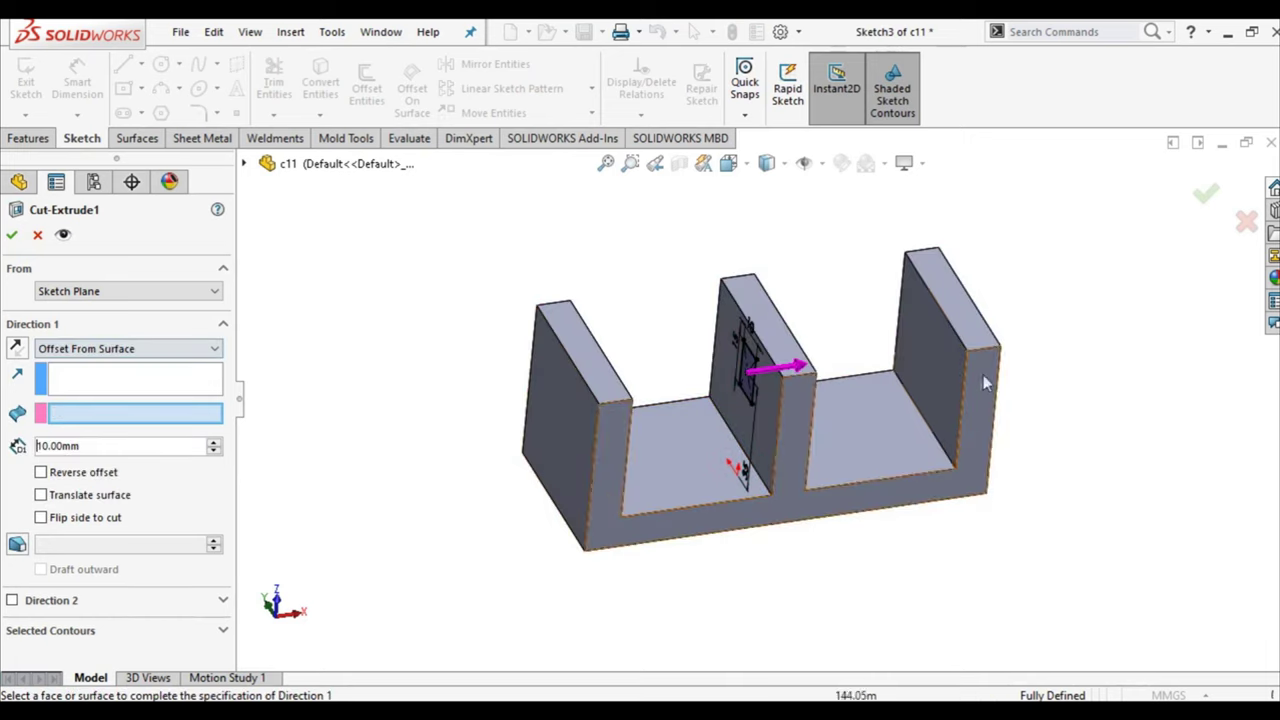
pyautogui.click(948, 365)
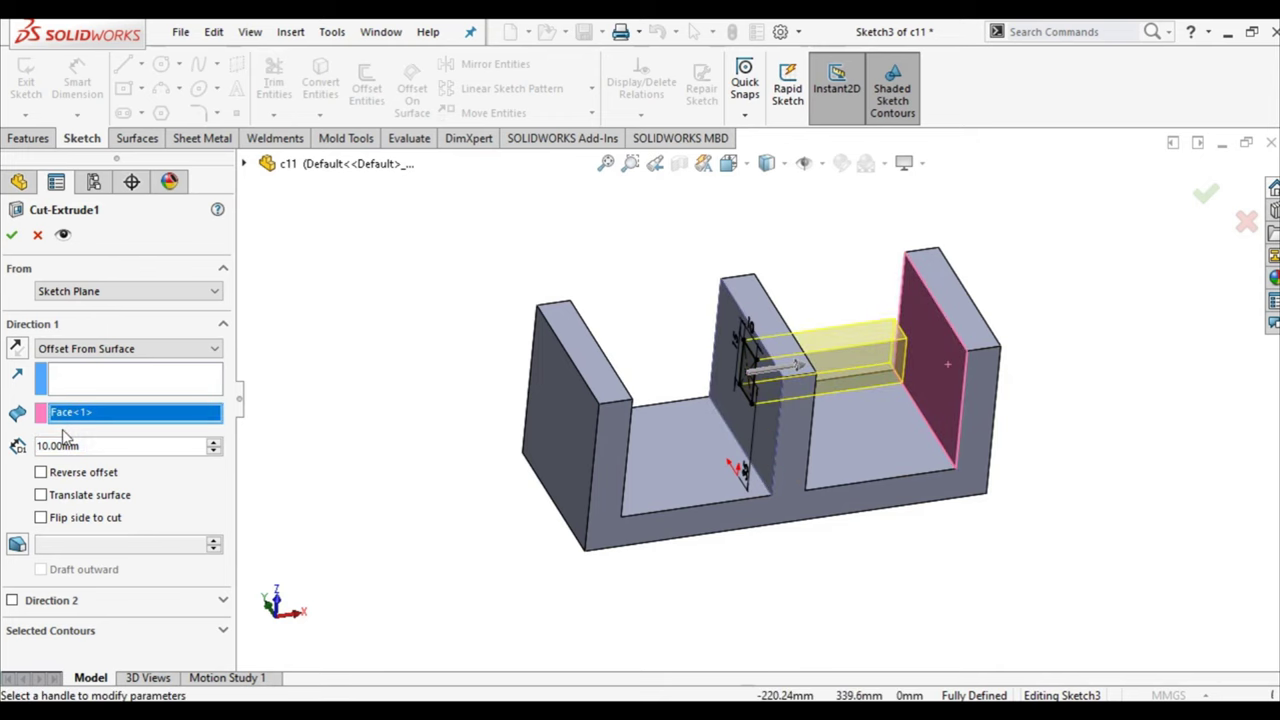
pyautogui.moveTo(510, 455); pyautogui.dragTo(480, 451, button='middle')
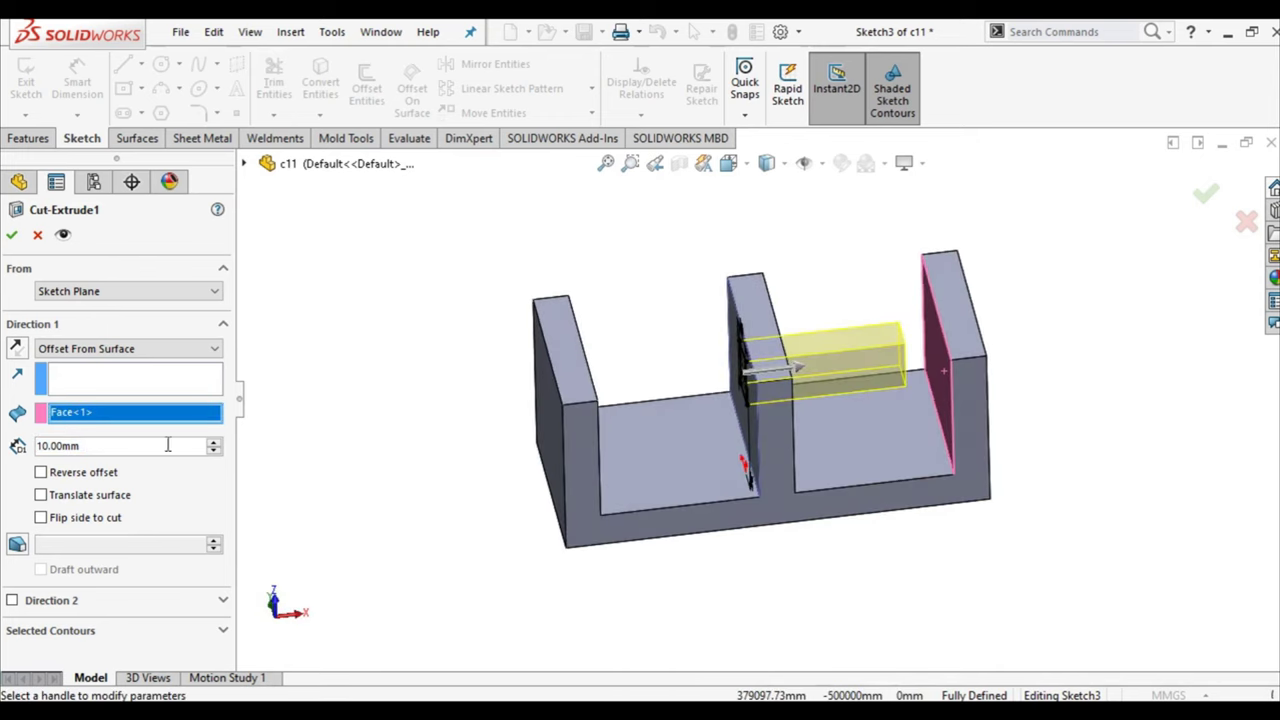
pyautogui.click(213, 446)
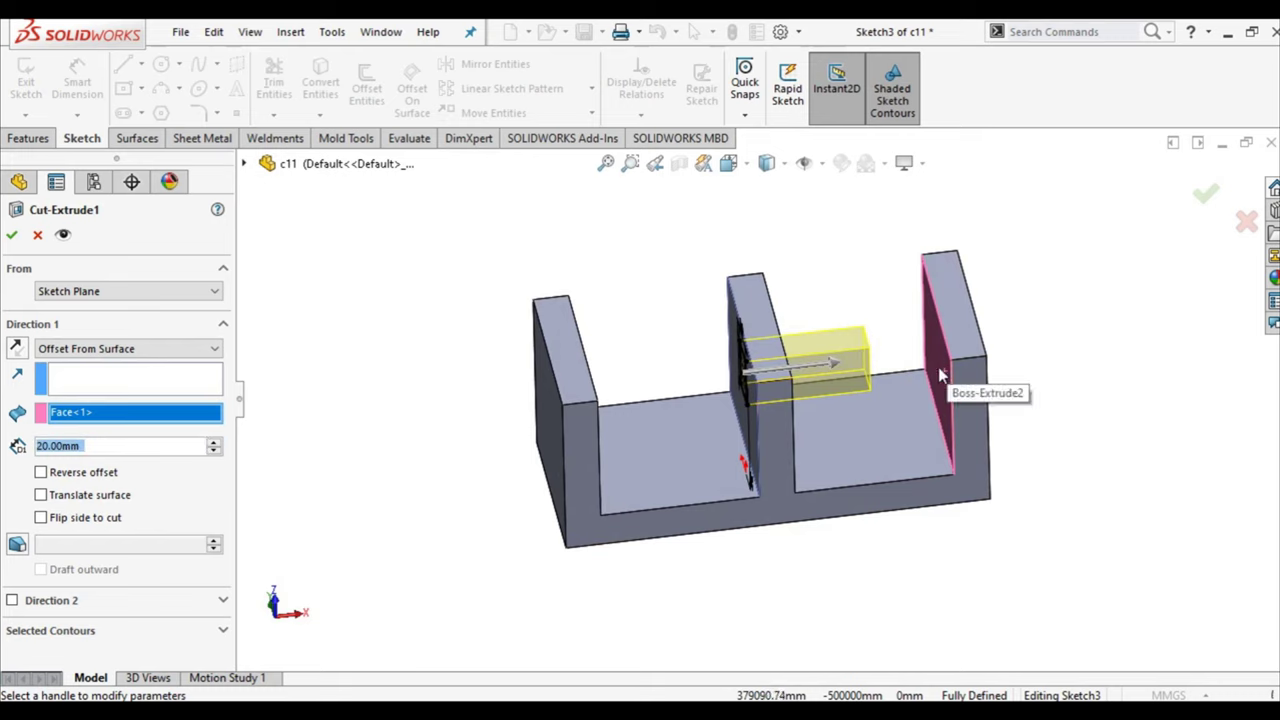
pyautogui.click(12, 236)
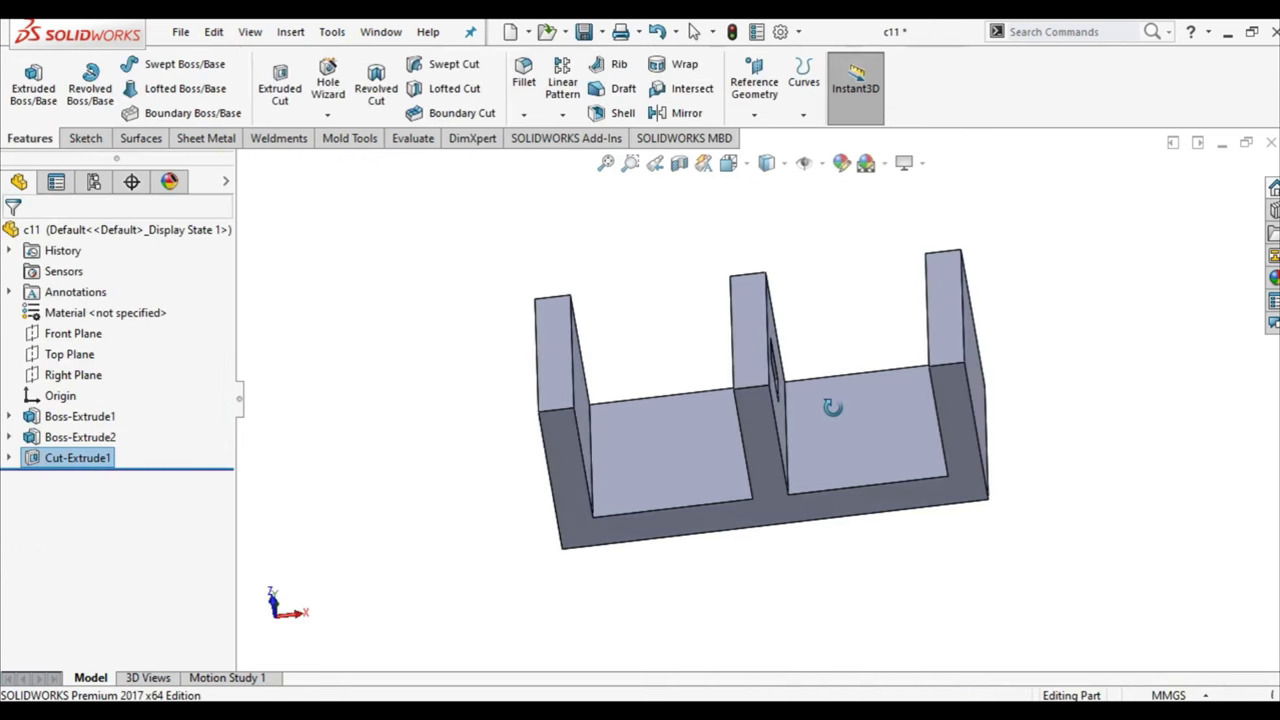
# Edit Cut-Extrude1 again and raise its offset to 60.00mm so it cuts both walls
pyautogui.rightClick(112, 459)
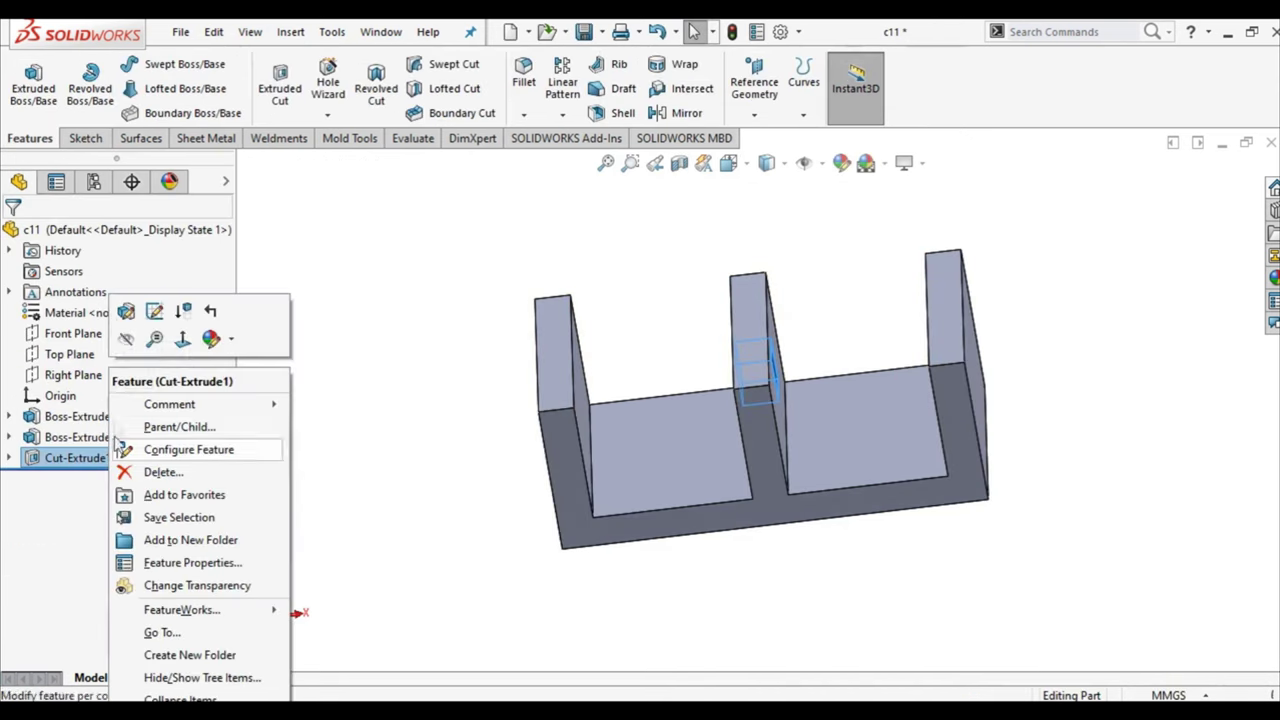
pyautogui.click(126, 314)
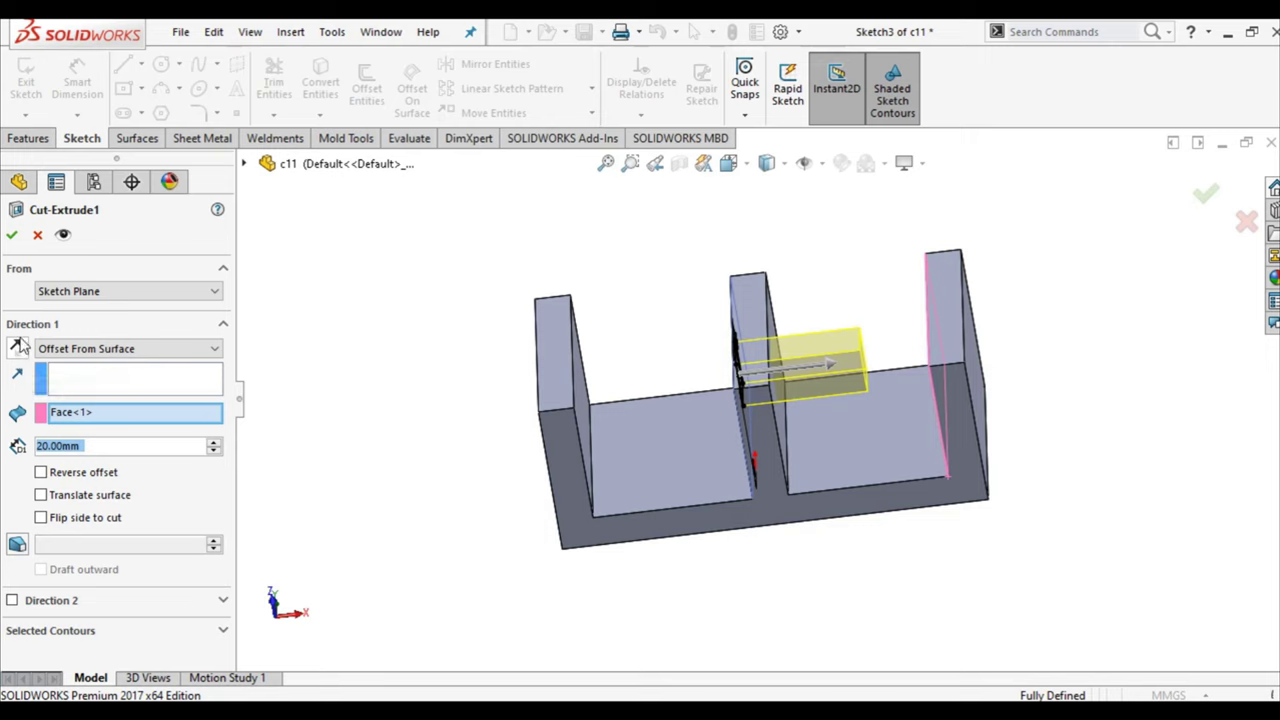
pyautogui.click(18, 345)
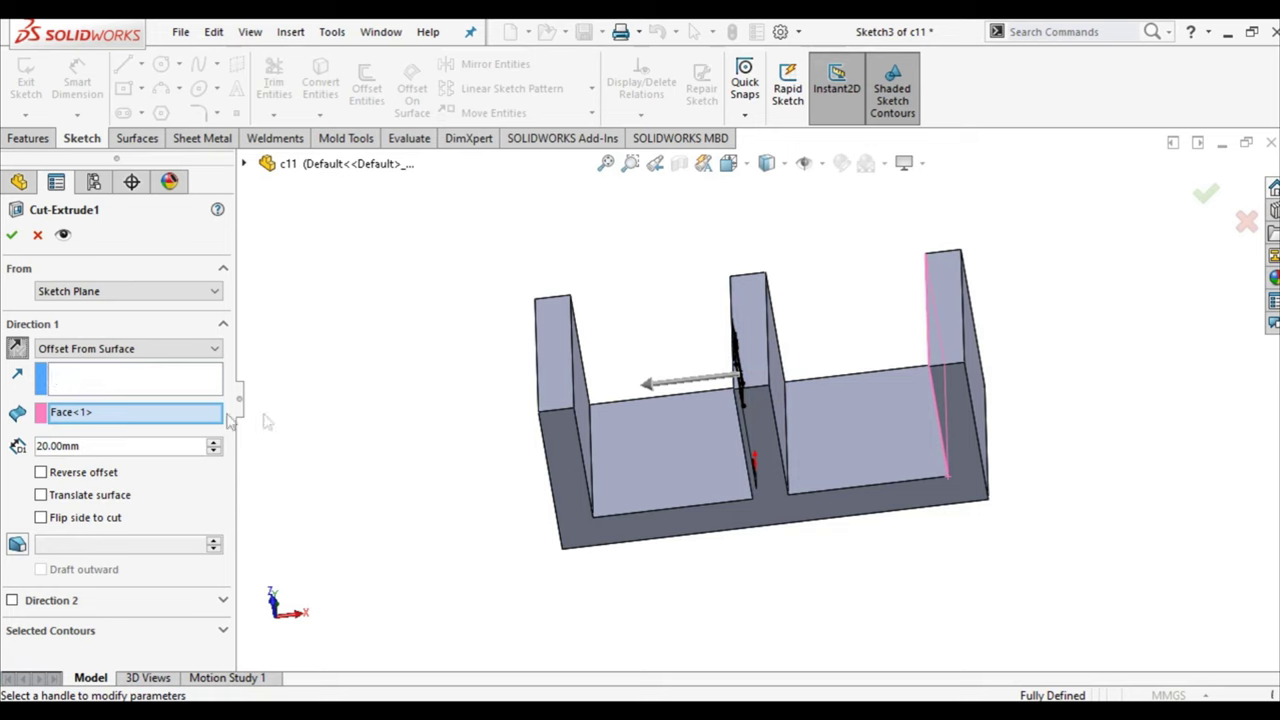
pyautogui.moveTo(400, 395); pyautogui.dragTo(425, 385, button='middle')
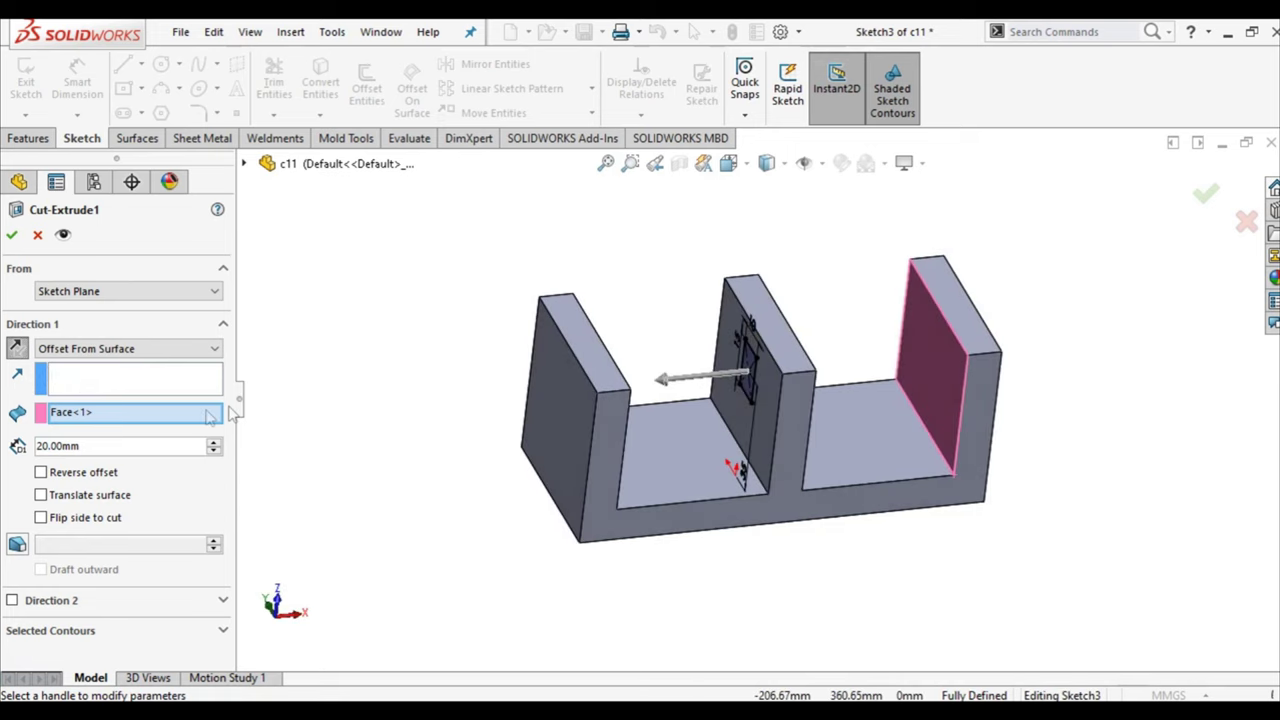
pyautogui.click(21, 353)
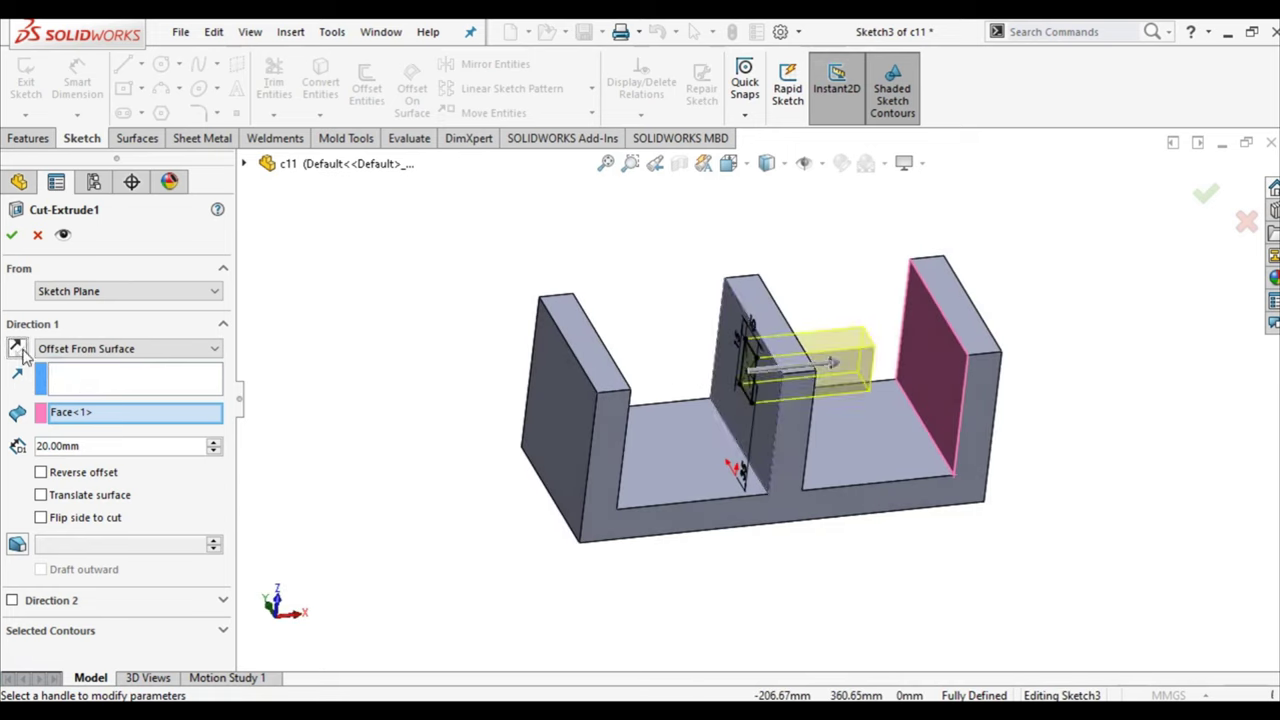
pyautogui.moveTo(514, 434); pyautogui.dragTo(490, 433, button='middle')
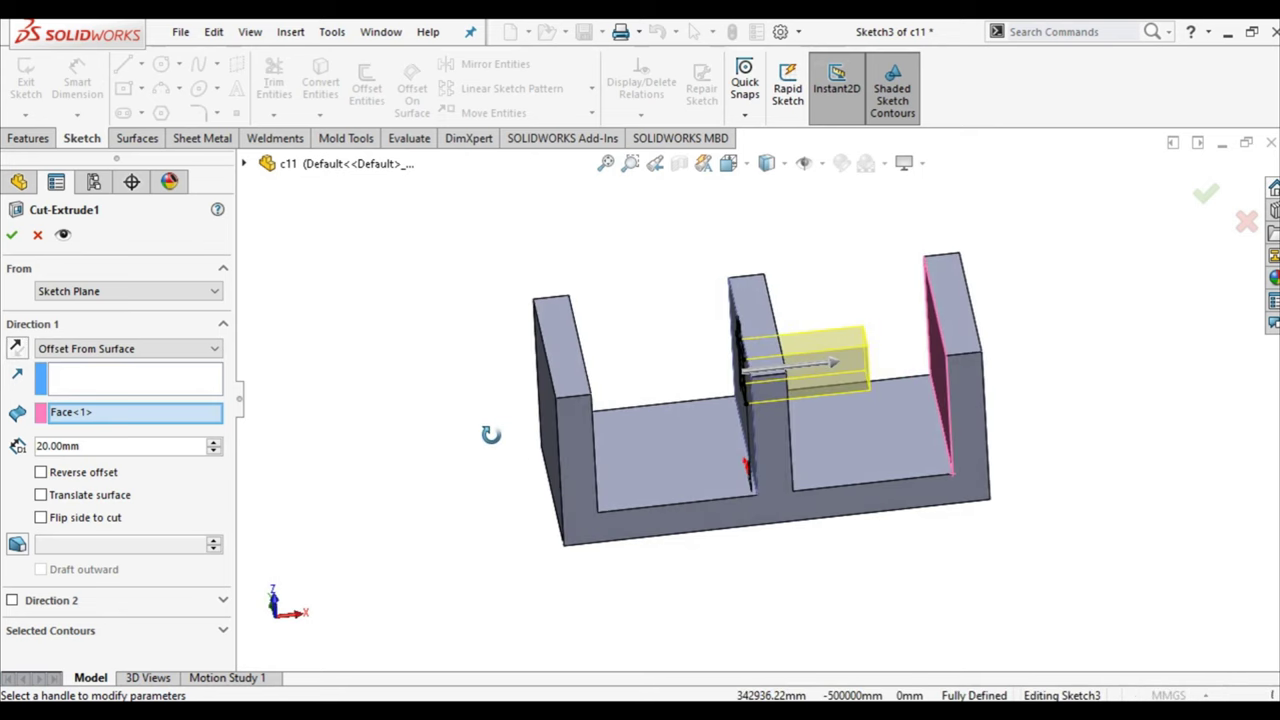
pyautogui.click(215, 444)
pyautogui.click(215, 444)
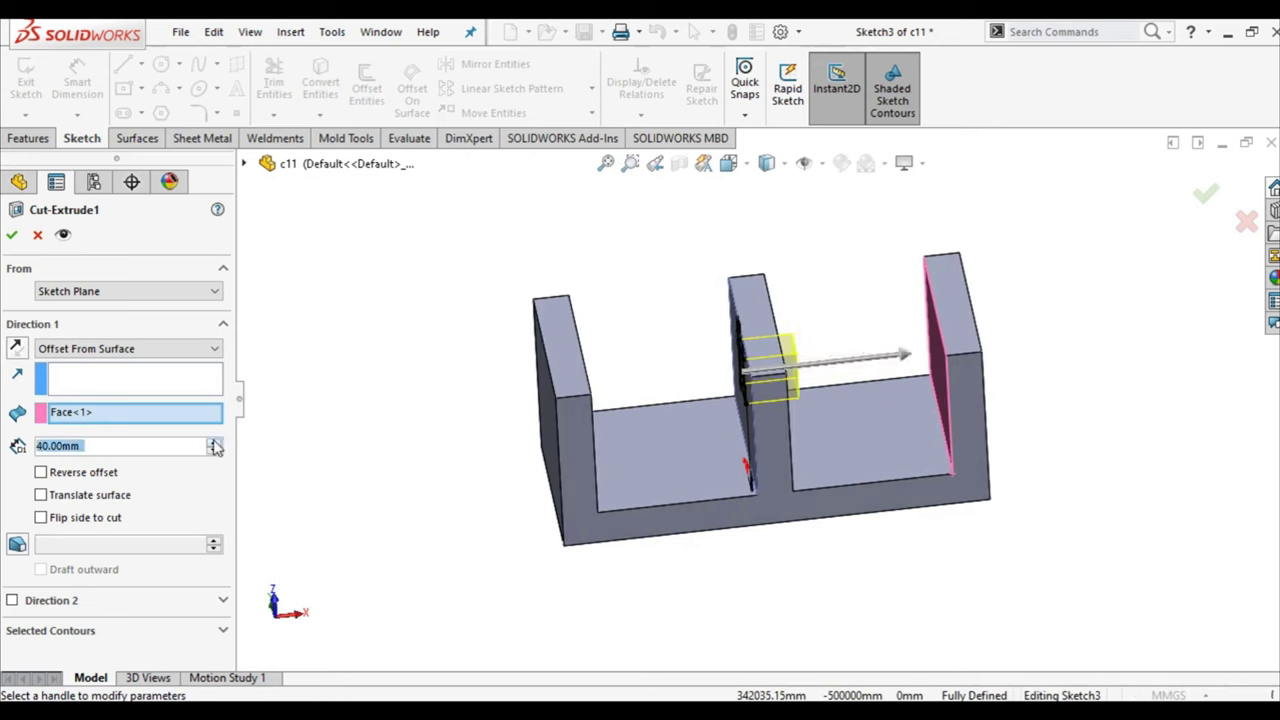
pyautogui.click(215, 444)
pyautogui.click(215, 444)
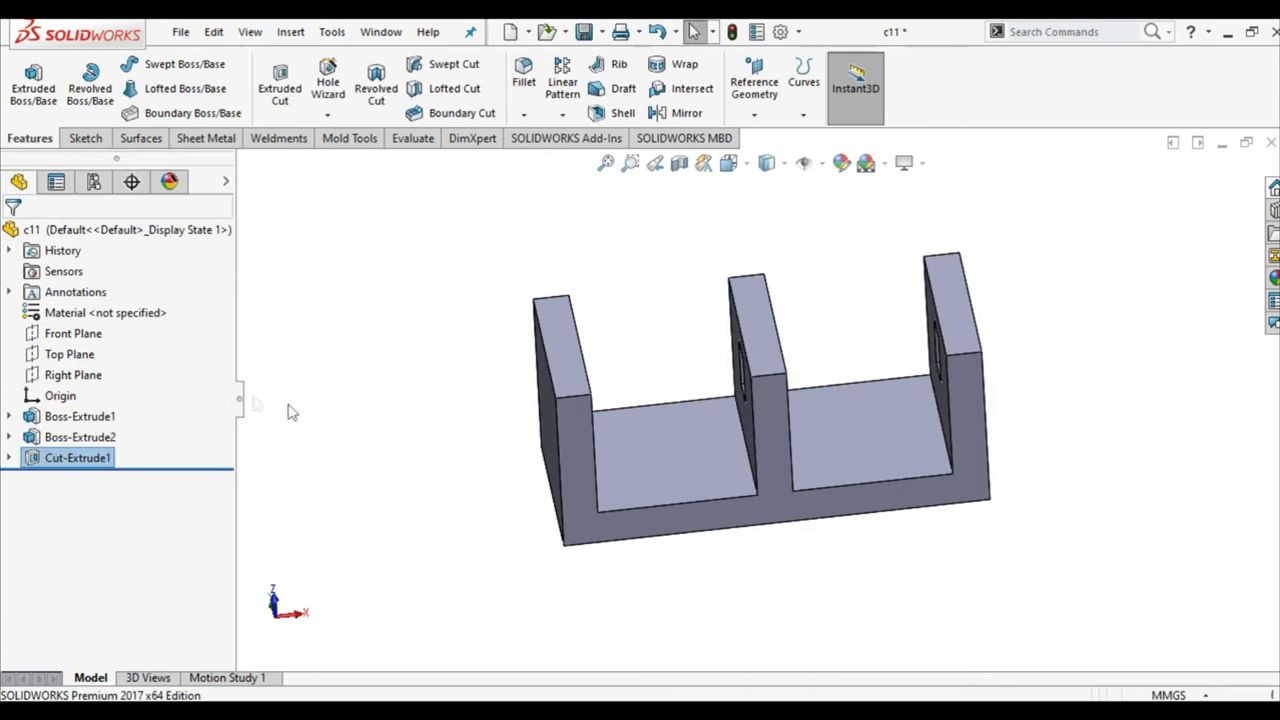
# Orbit and snap to corner views to inspect the holes in the middle and right walls
pyautogui.moveTo(392, 428)
pyautogui.mouseDown(button='middle')
pyautogui.moveTo(427, 402)
pyautogui.moveTo(509, 391)
pyautogui.moveTo(420, 414)
pyautogui.moveTo(568, 283)
pyautogui.mouseUp(button='middle')
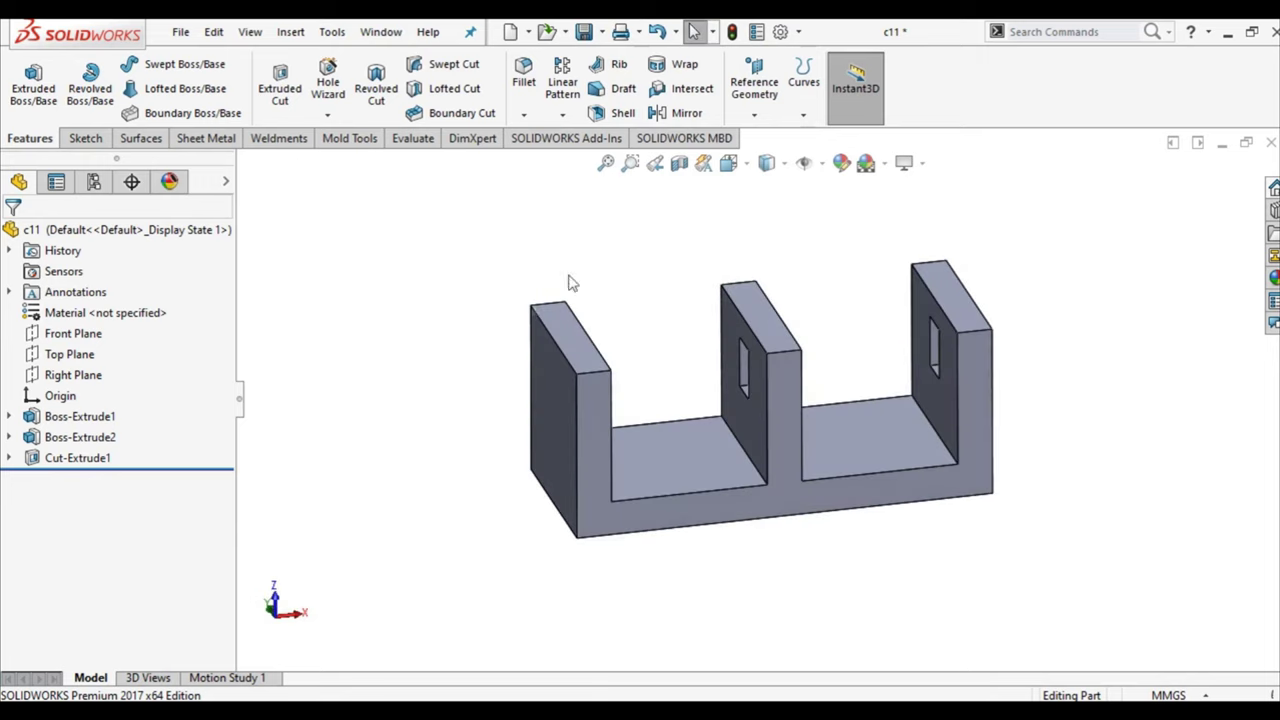
pyautogui.click(729, 166)
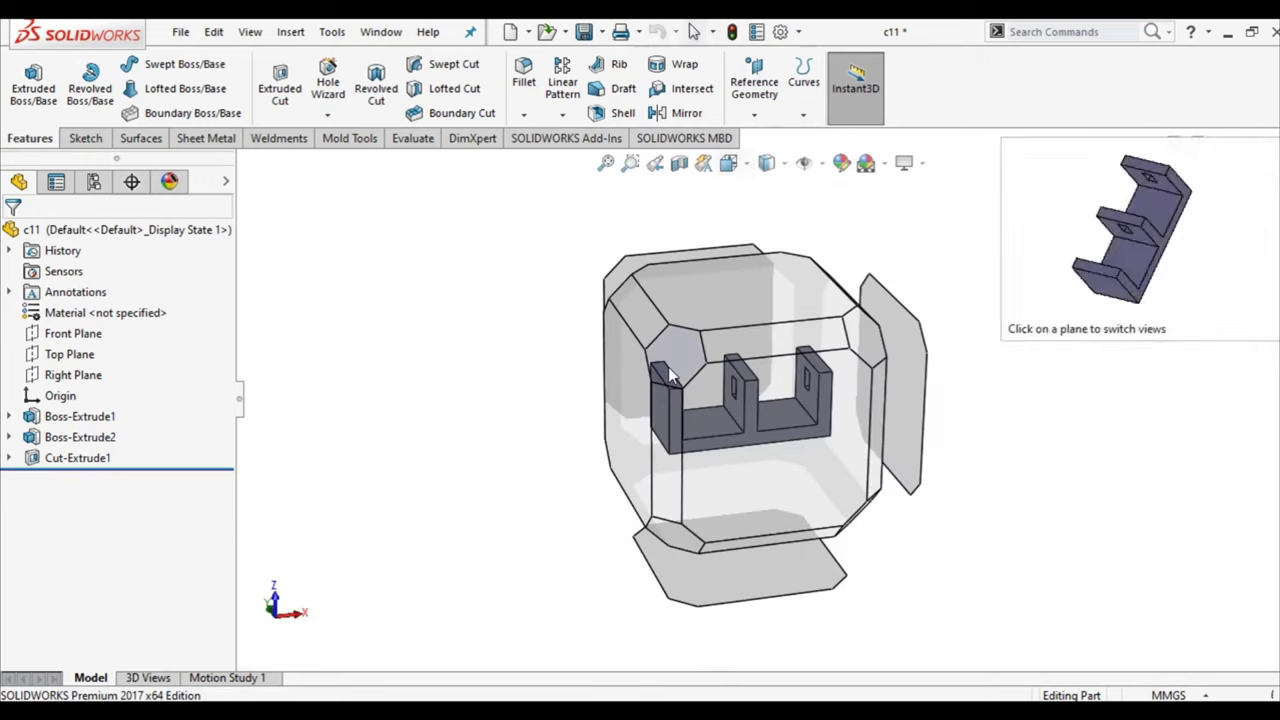
pyautogui.click(659, 378)
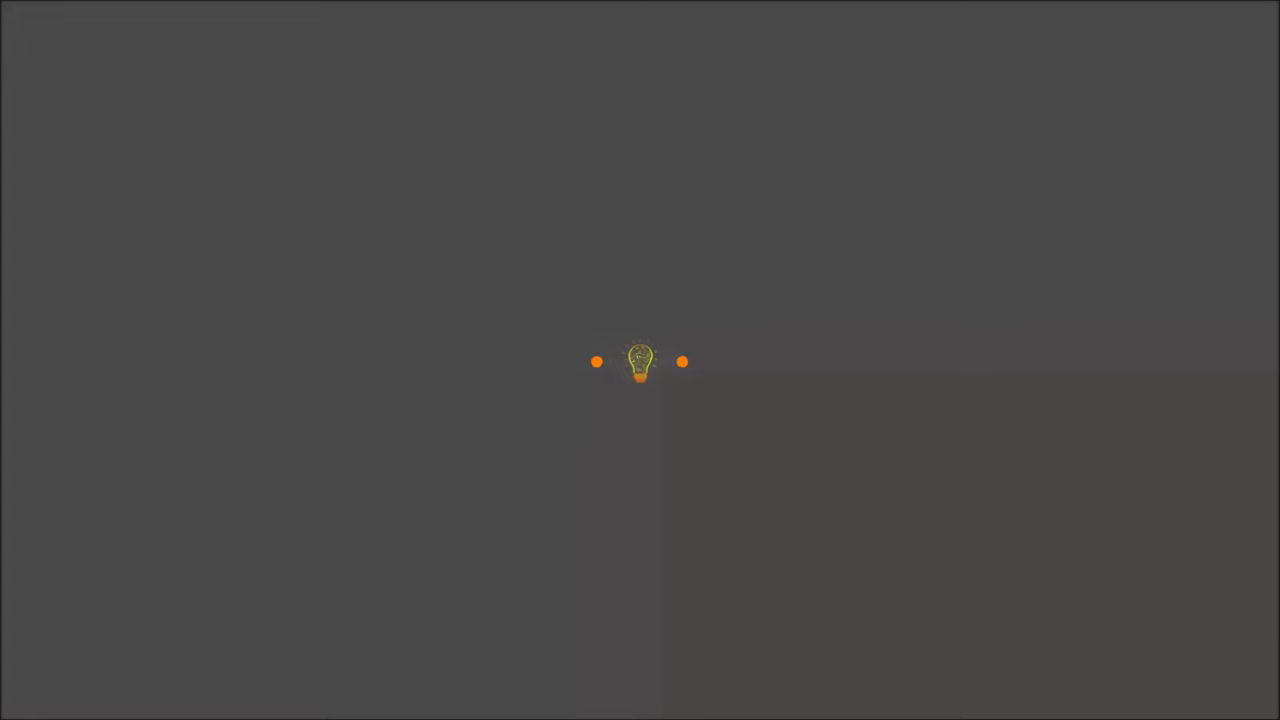